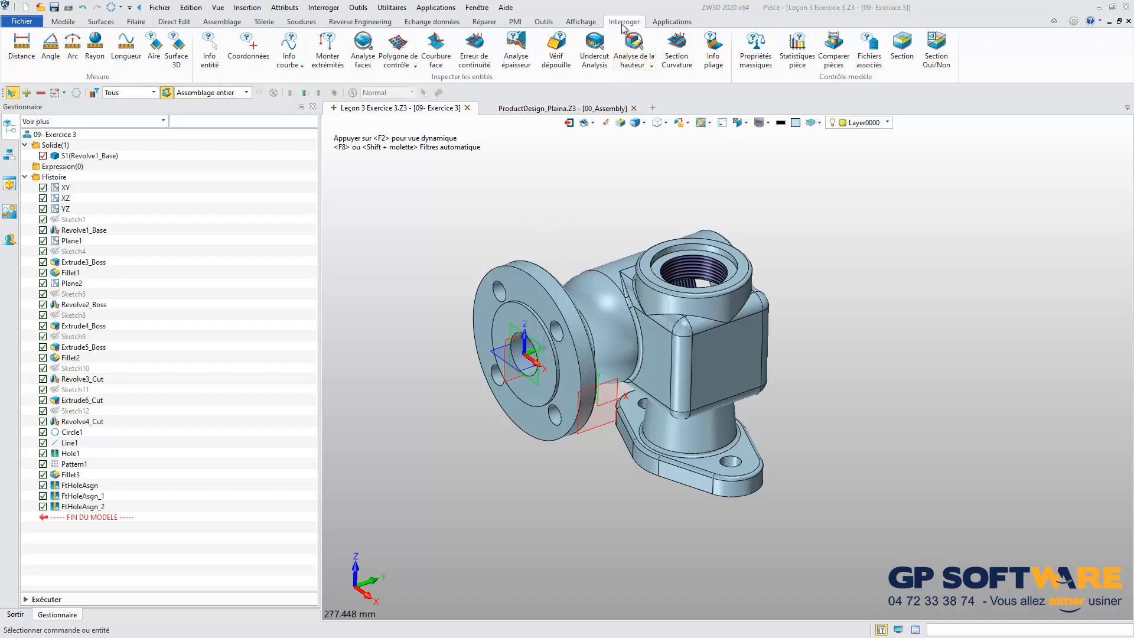
Step: Start a section view, try each section type in turn and return to the single-plane section
click(906, 54)
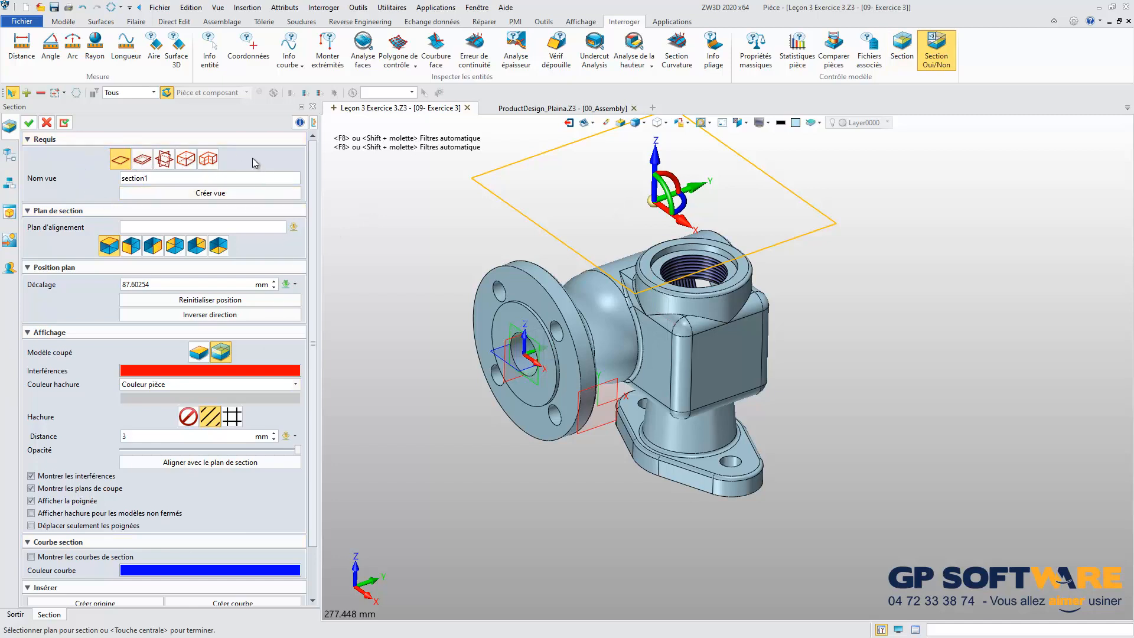
click(142, 161)
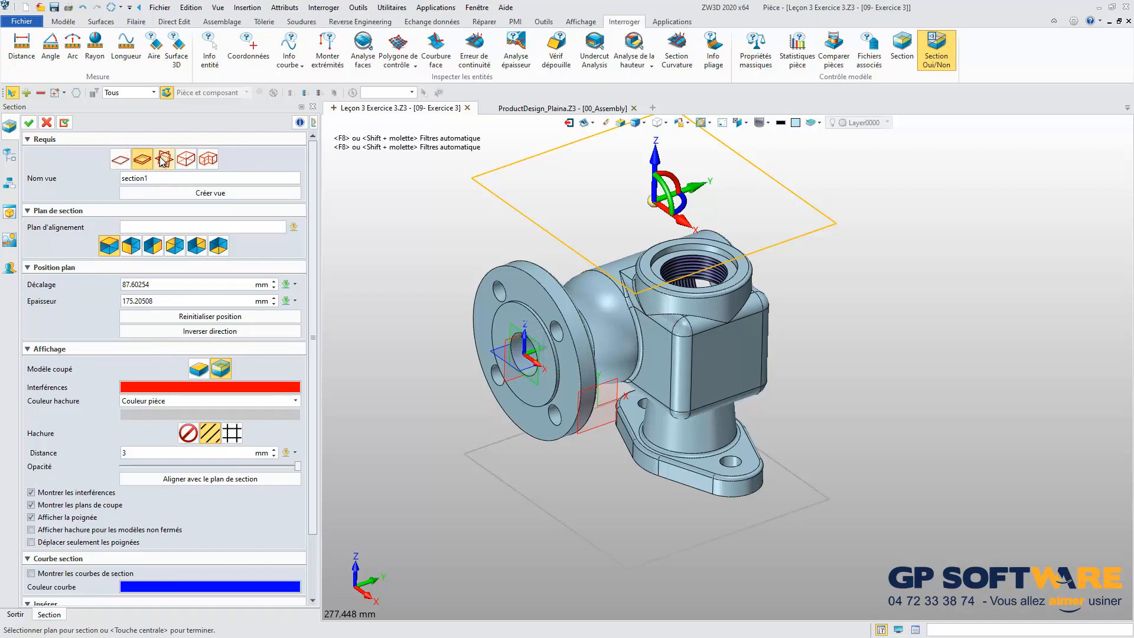
click(164, 160)
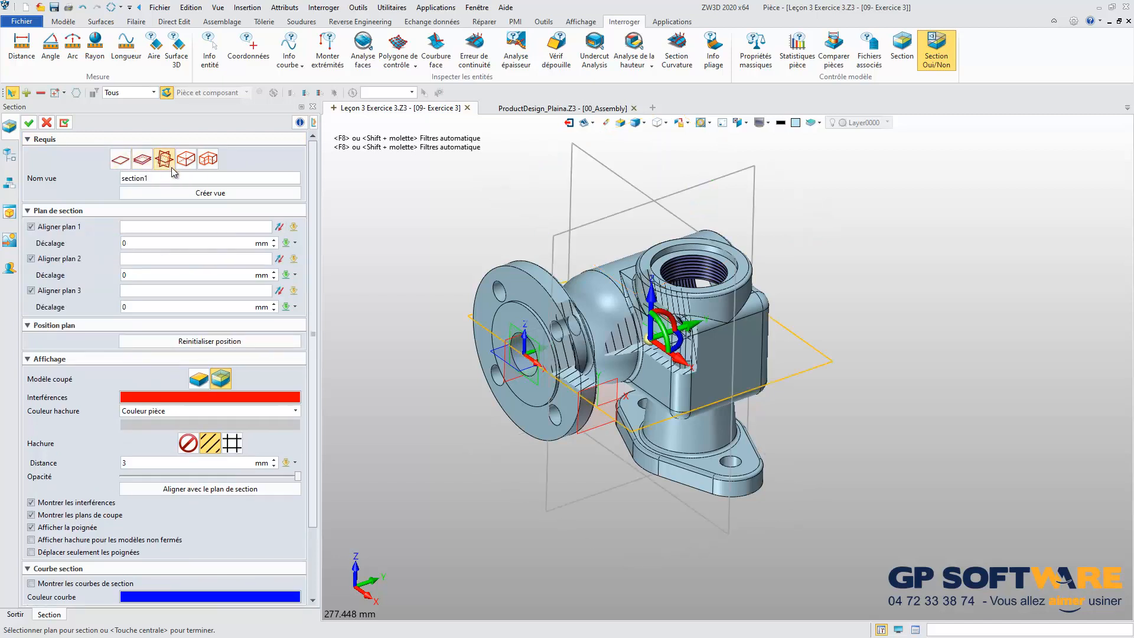
click(188, 161)
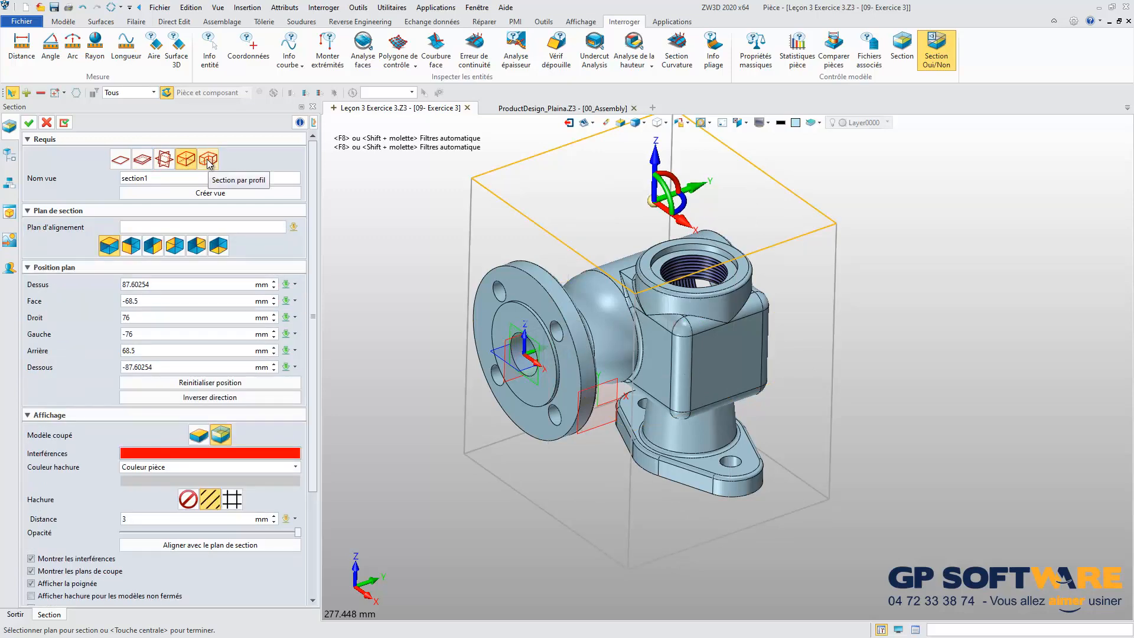
click(208, 160)
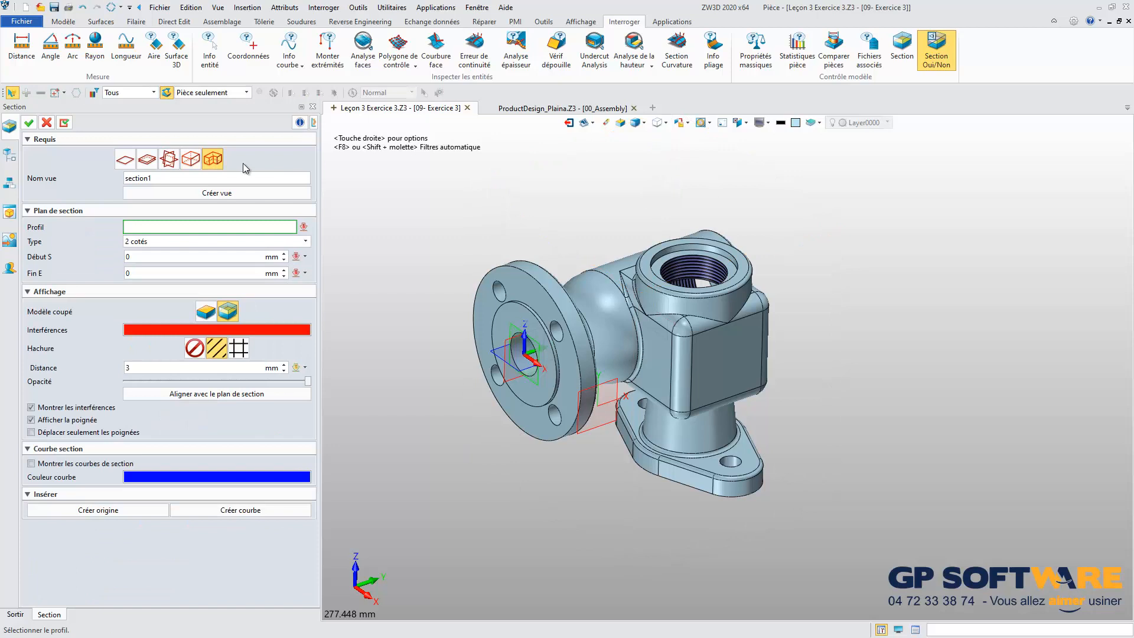
click(125, 161)
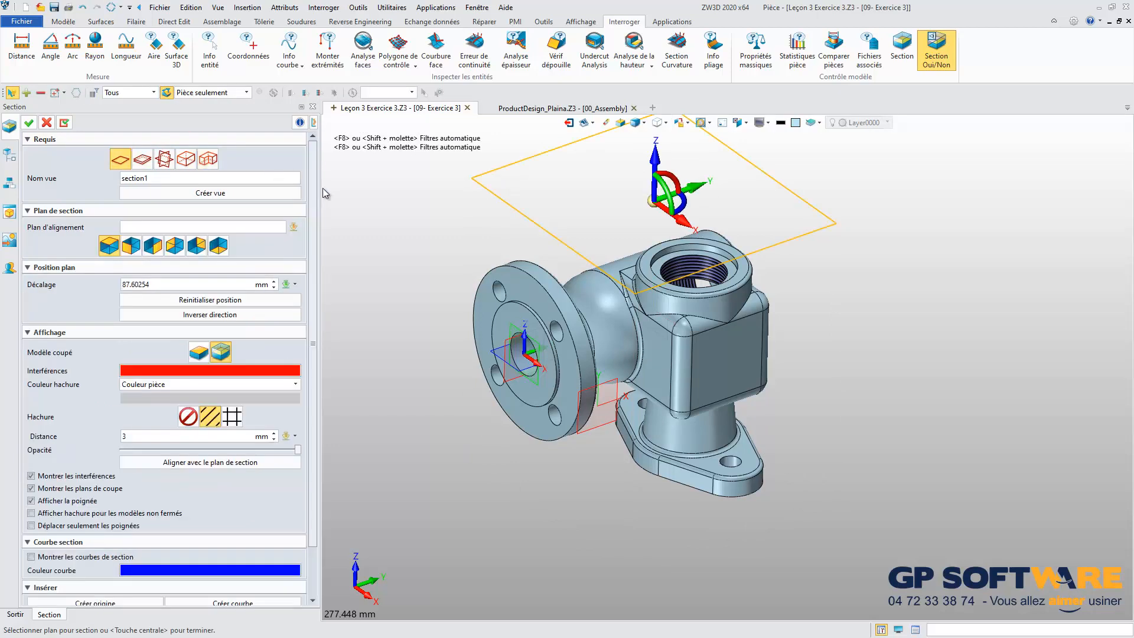
drag(359, 202, 385, 204)
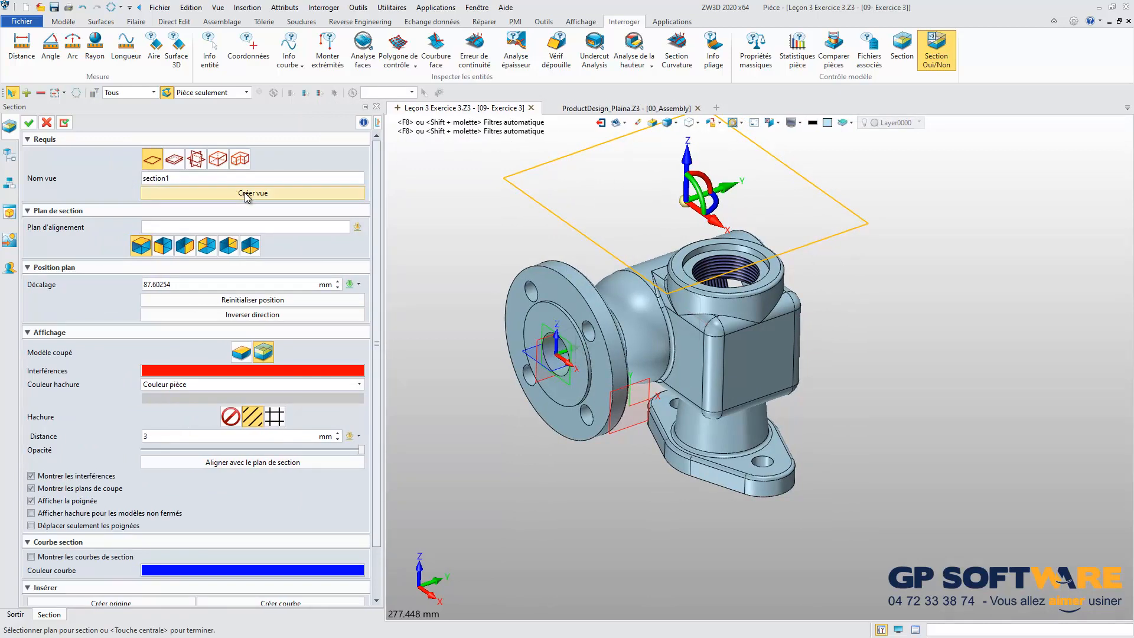
Step: Try the preset section plane orientations for the alignment and return to the top plane
click(156, 226)
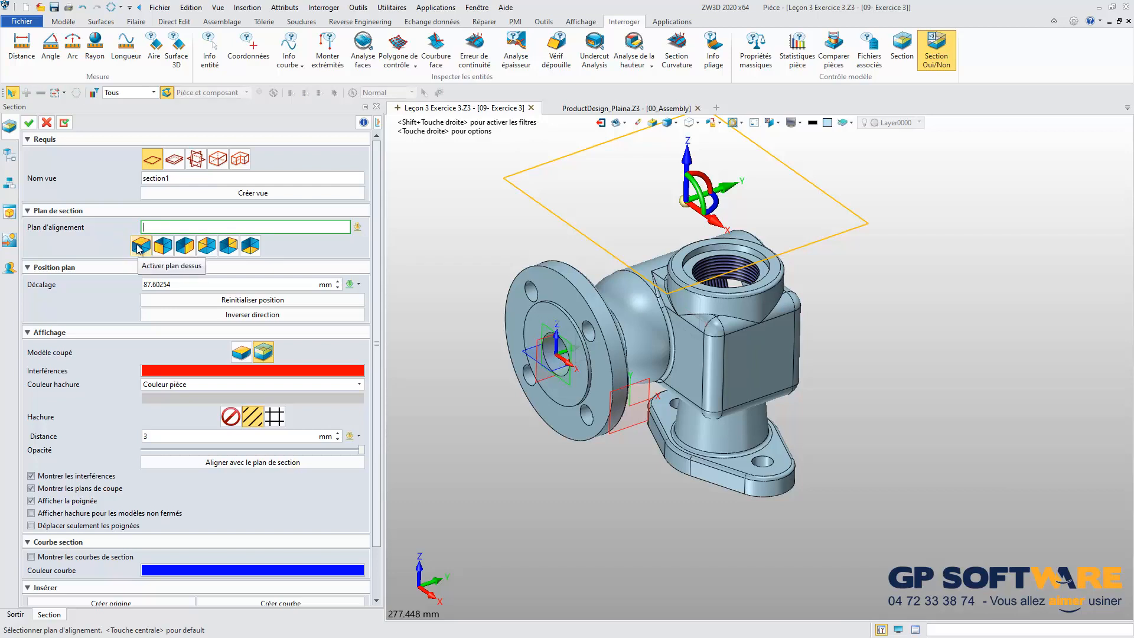
click(164, 248)
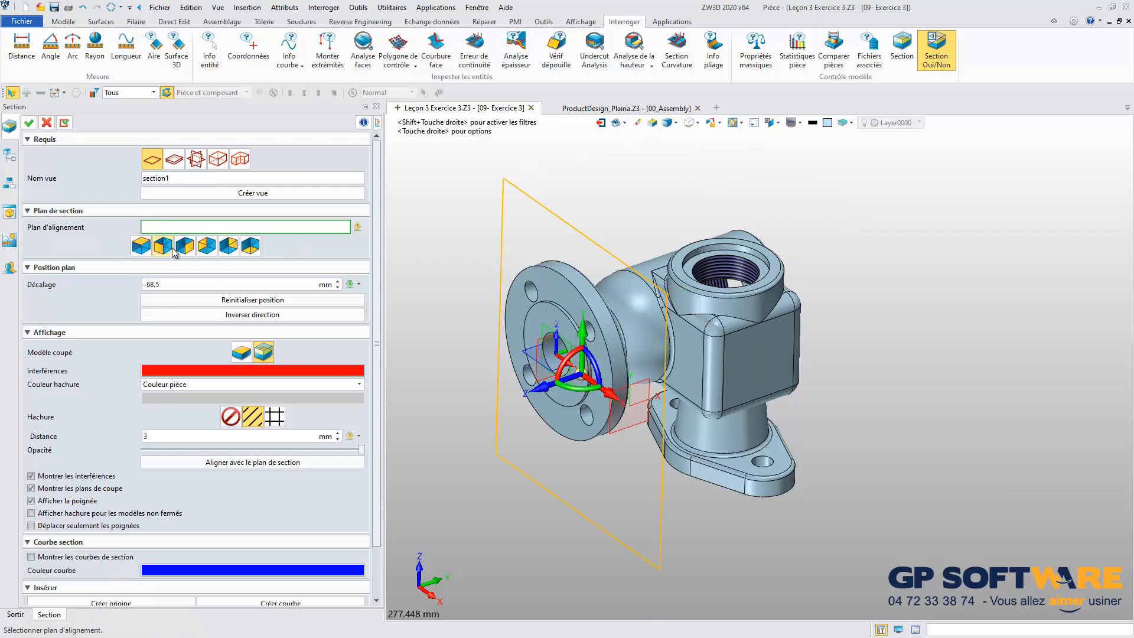
click(183, 248)
click(207, 245)
click(229, 246)
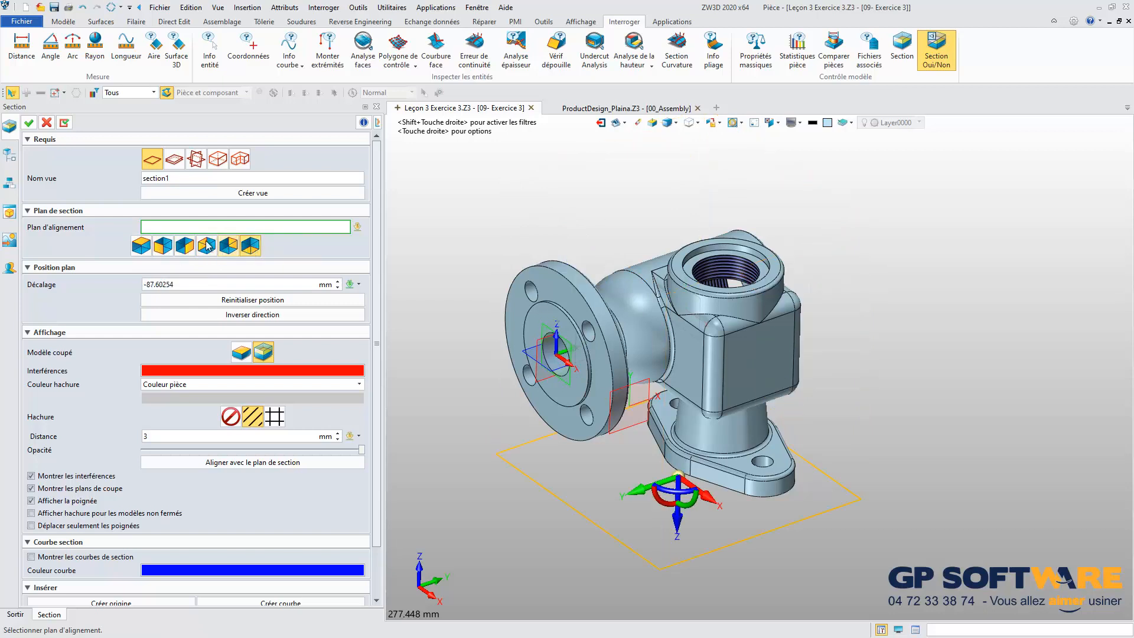
click(251, 246)
click(150, 246)
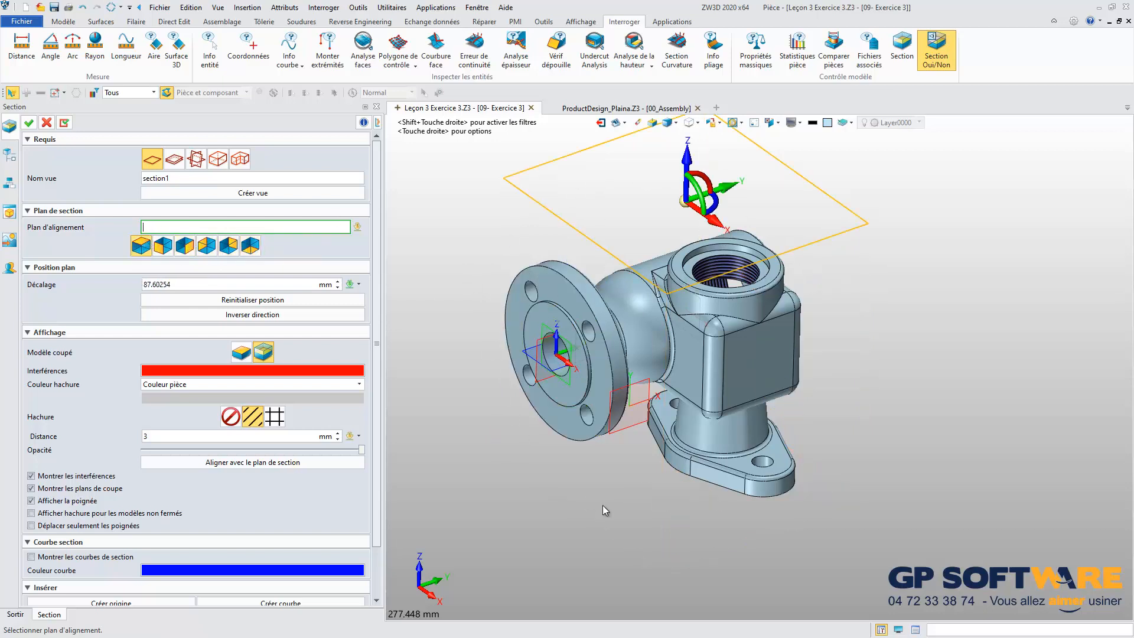
Step: Align the section plane with the flat rim face of the large threaded opening, trying the block's side face first
click(637, 429)
click(757, 355)
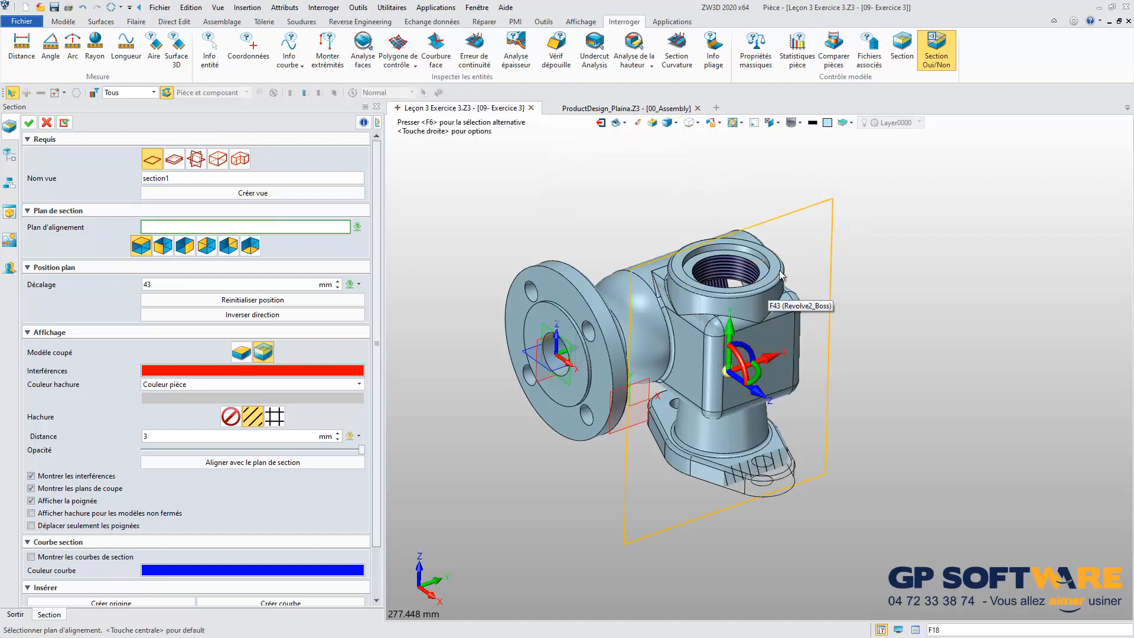
click(781, 275)
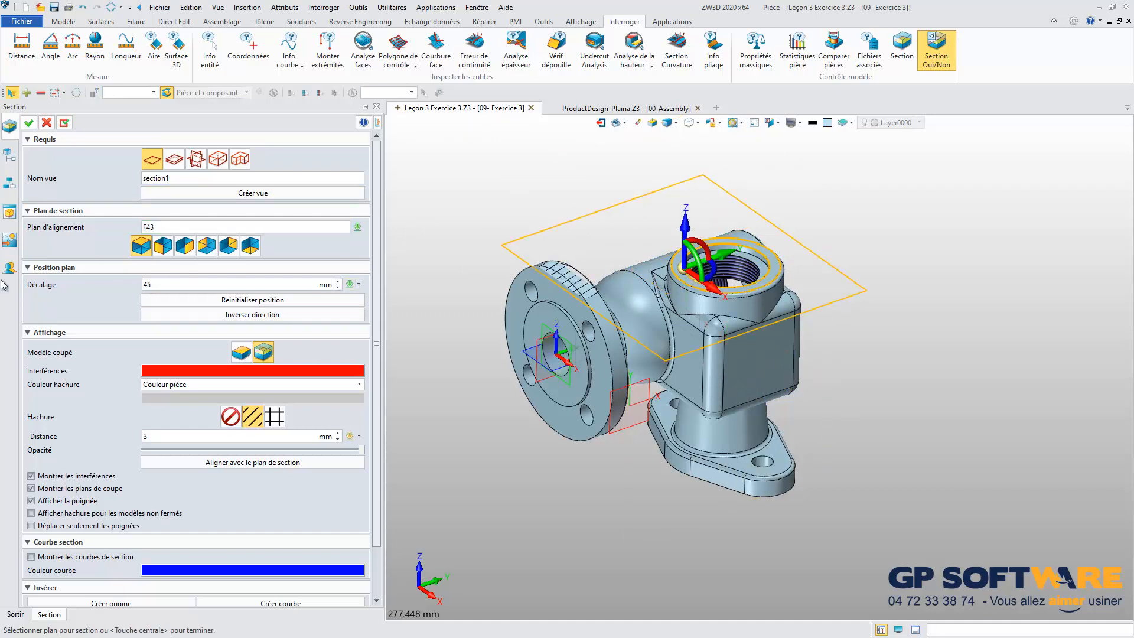
Step: Lower the section plane to a 29 mm offset and reverse the section direction
scroll(112, 274, down, 1)
click(172, 248)
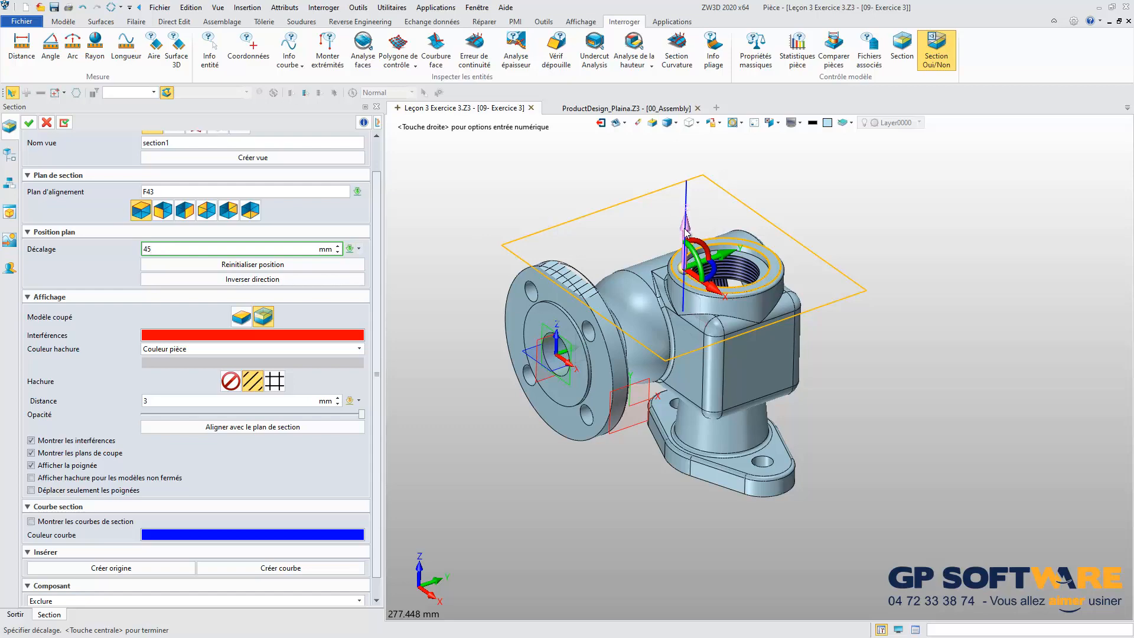
mouse_move(685, 232)
mouse_down()
mouse_move(679, 260)
mouse_move(685, 236)
mouse_move(677, 255)
mouse_move(674, 234)
mouse_up()
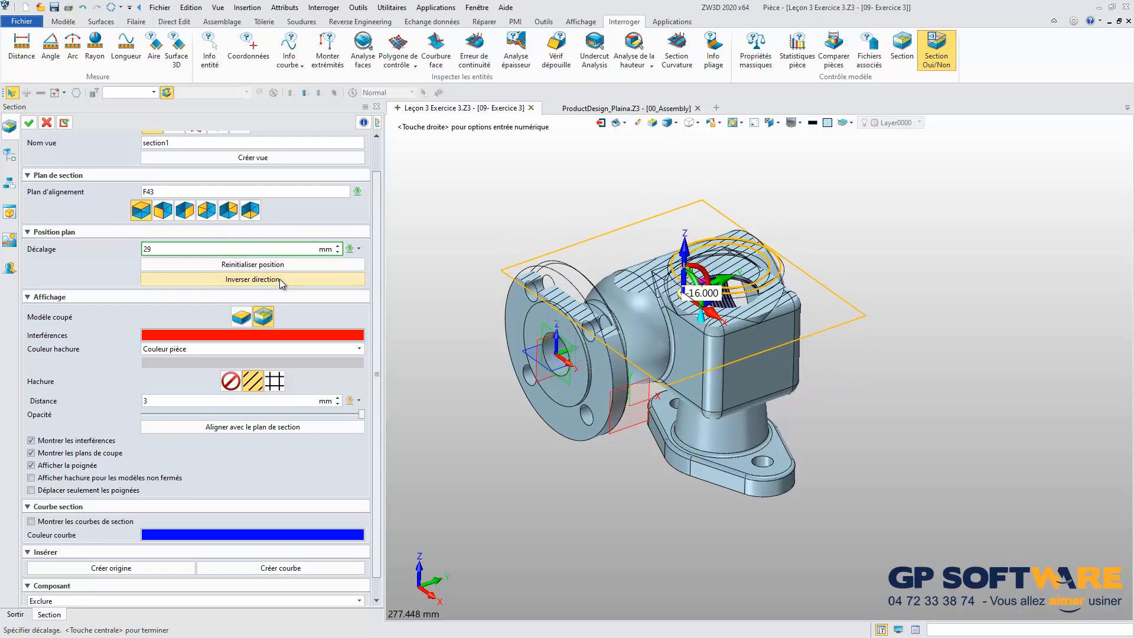
click(279, 279)
right_drag(669, 491, 694, 348)
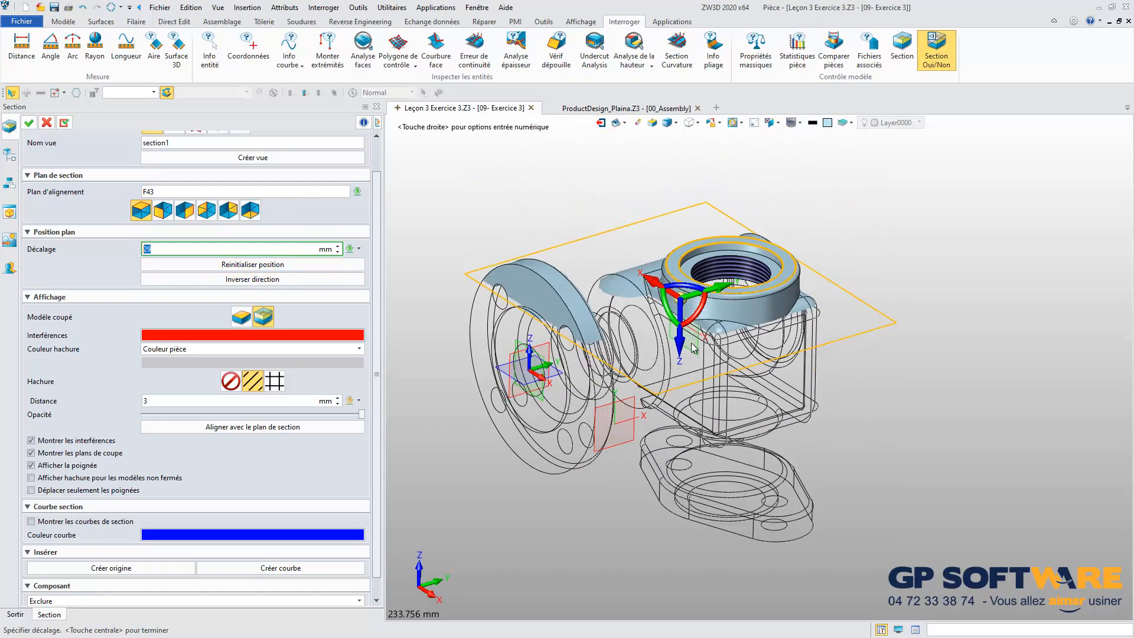
Step: Set the section plane offset to 41 mm with the cut direction flipped back to its original side
text(41)
key(Return)
scroll(118, 293, down, 1)
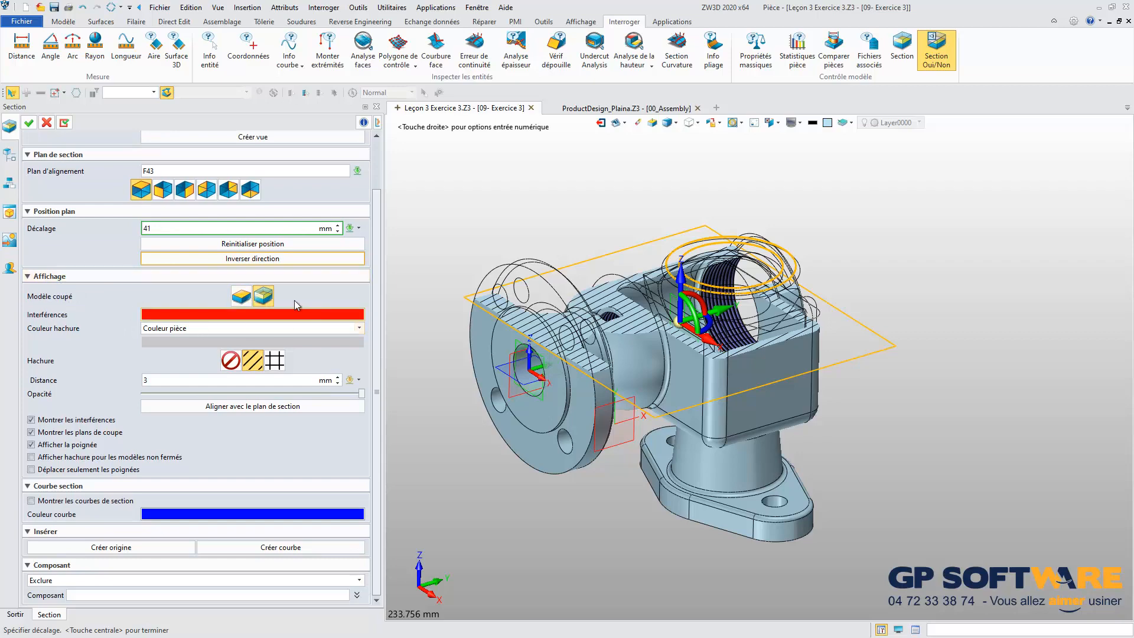
Step: Compare the invisible and wireframe displays of the cut-away portion, ending with it invisible
click(242, 295)
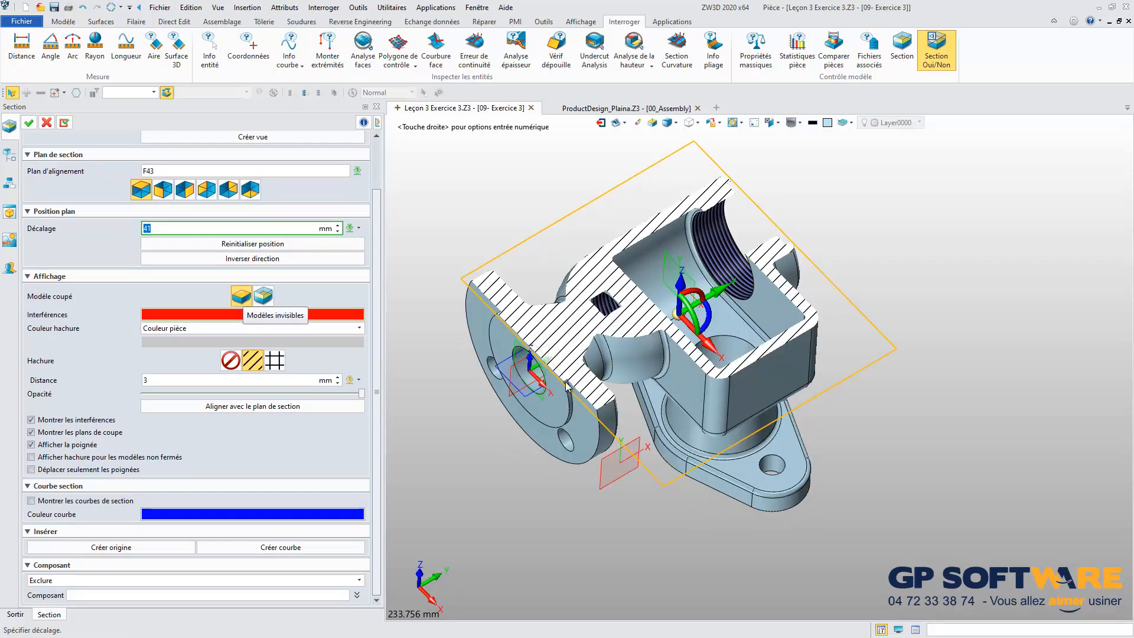
right_drag(570, 353, 438, 321)
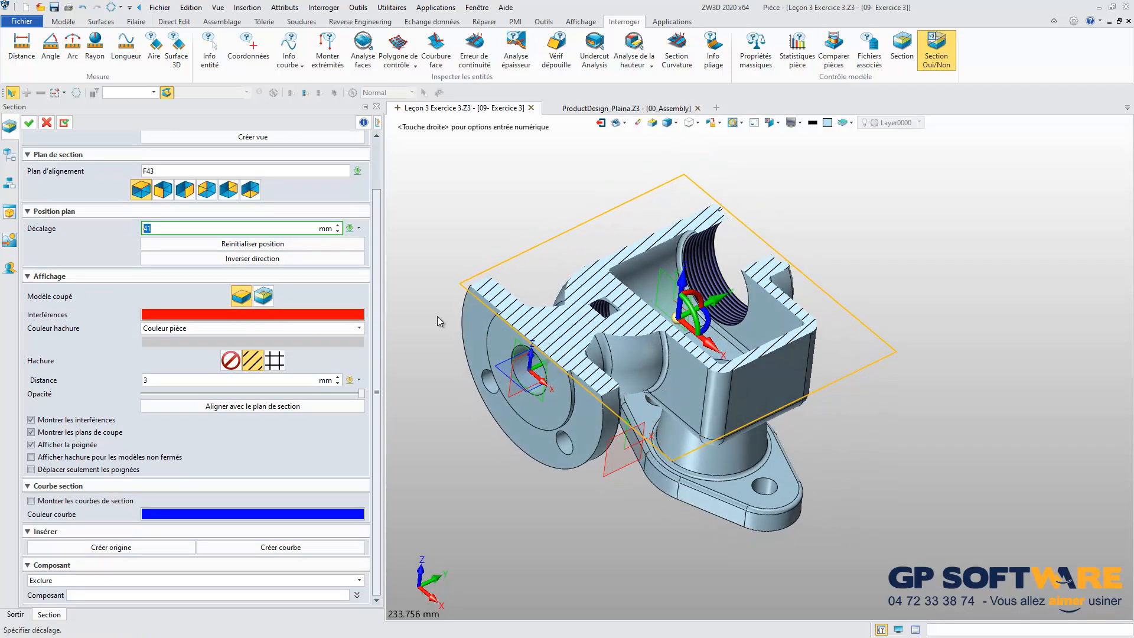
click(263, 296)
click(263, 296)
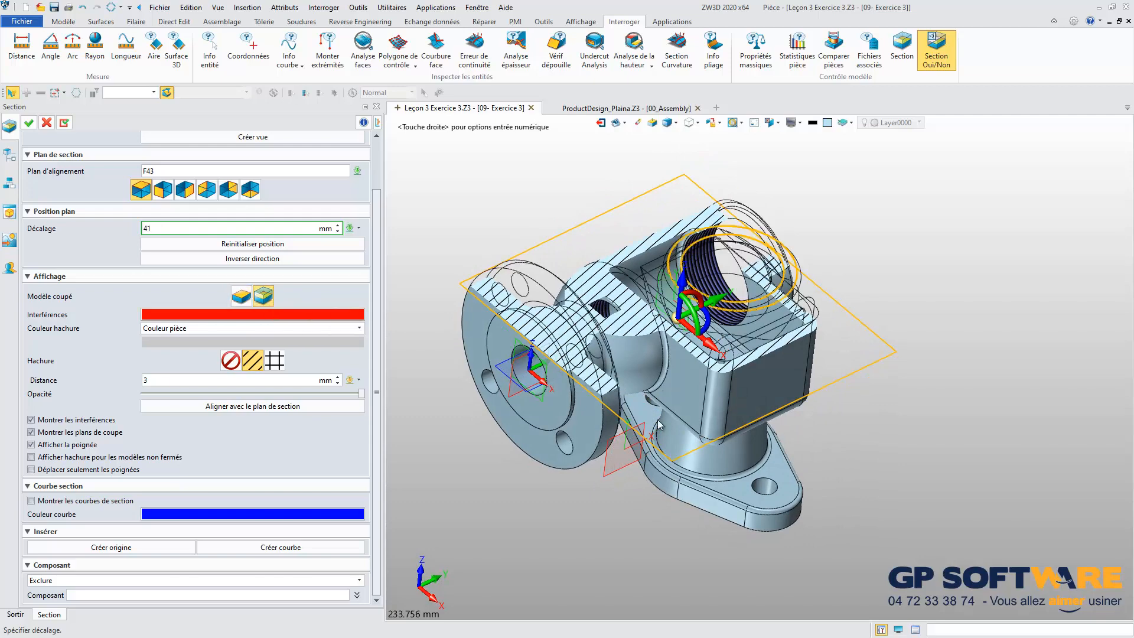
click(178, 333)
Step: Try the hatch styles on the cut faces, keep the diagonal lines and set the hatch distance to 10 mm
click(275, 362)
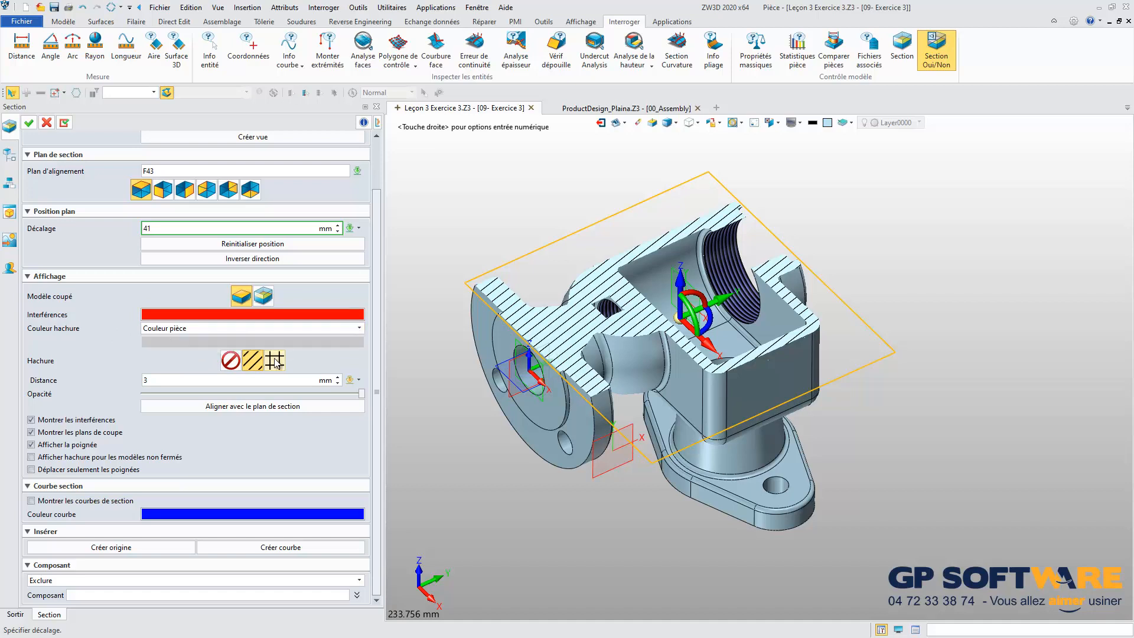
click(232, 361)
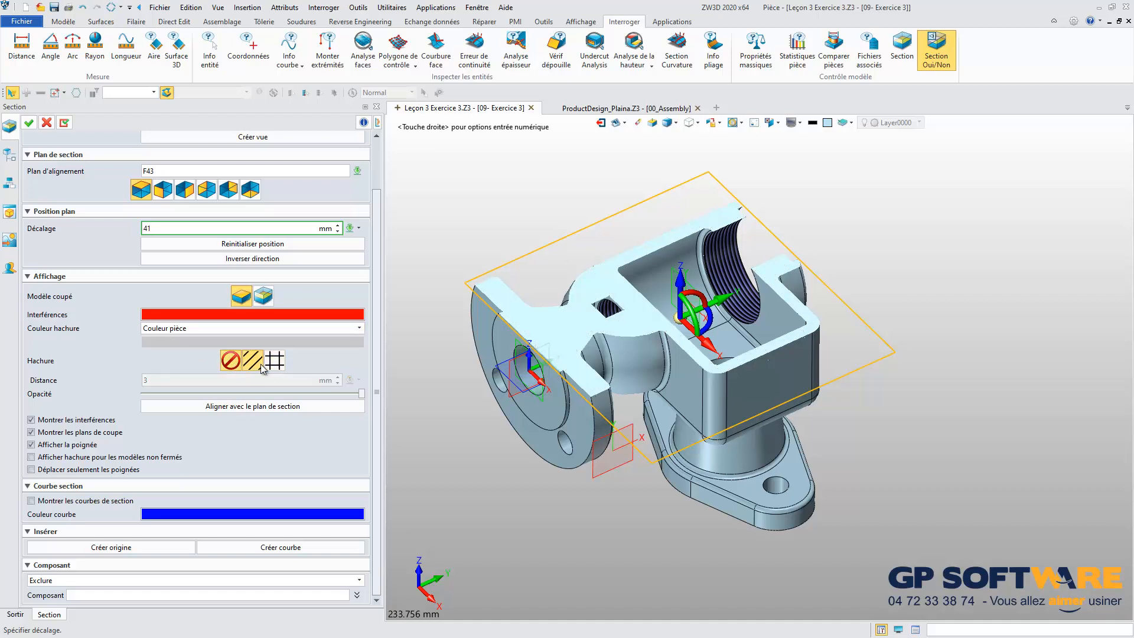
click(266, 365)
click(255, 364)
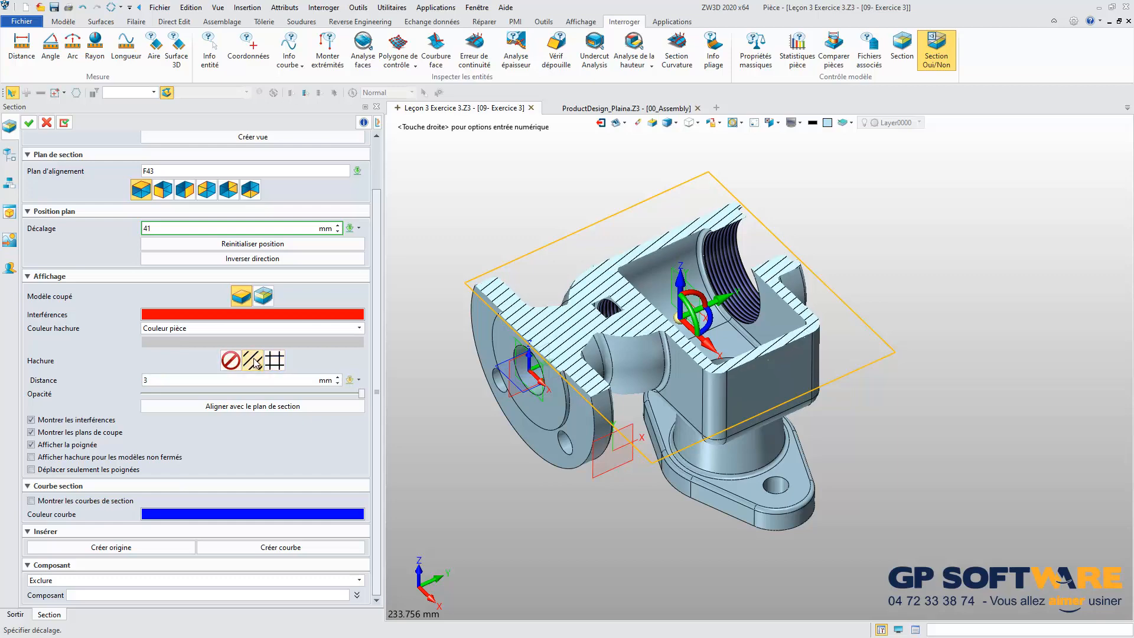
drag(232, 379, 100, 371)
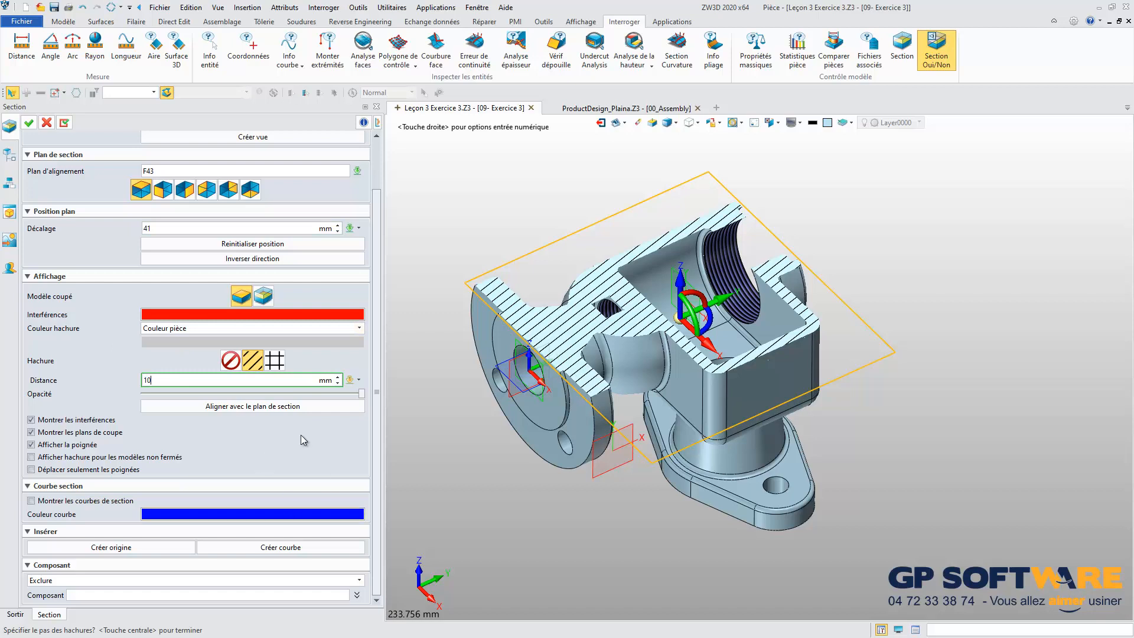
mouse_move(363, 396)
mouse_down()
mouse_move(251, 403)
mouse_move(368, 418)
mouse_up()
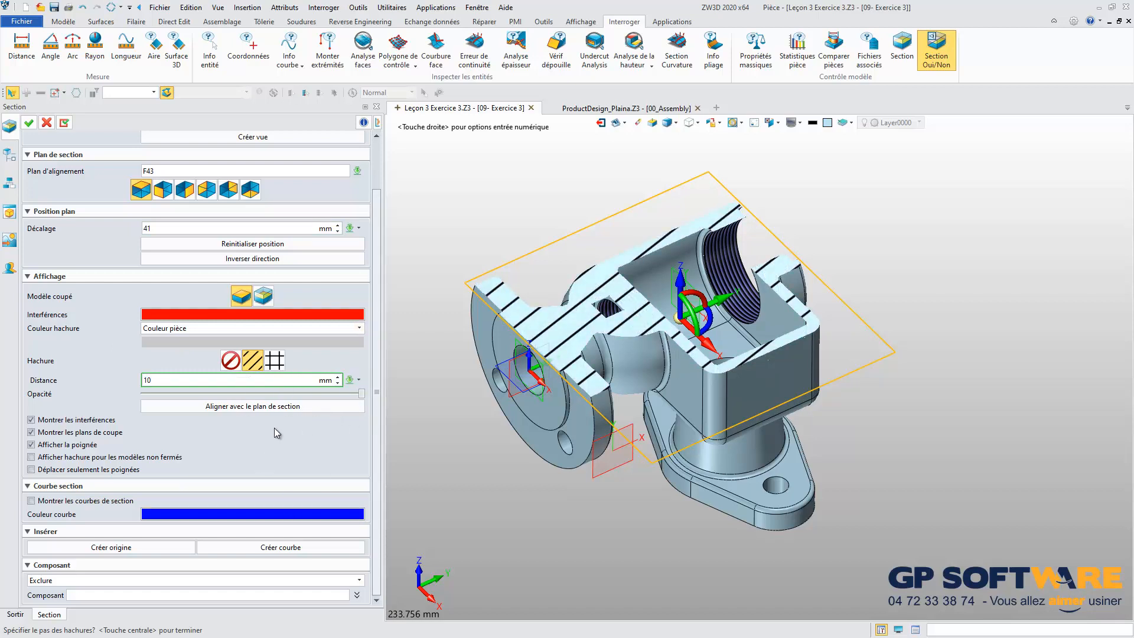
Step: Show the section curves in blue and move the section plane to a 31 mm offset
scroll(574, 401, down, 1)
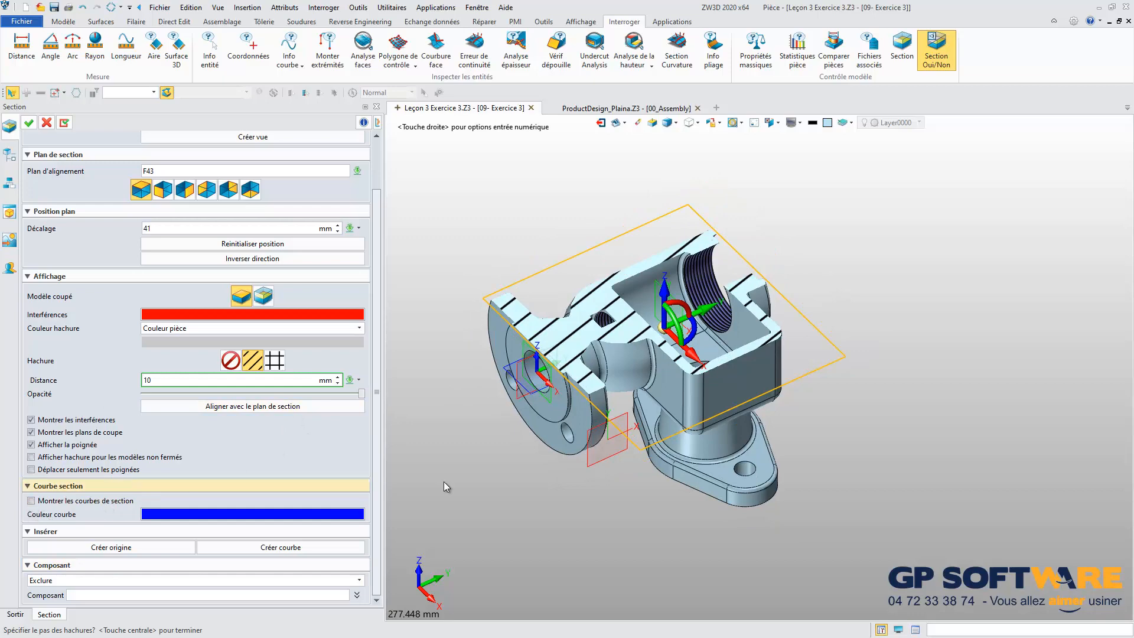
middle_drag(615, 450, 611, 460)
right_drag(611, 462, 624, 449)
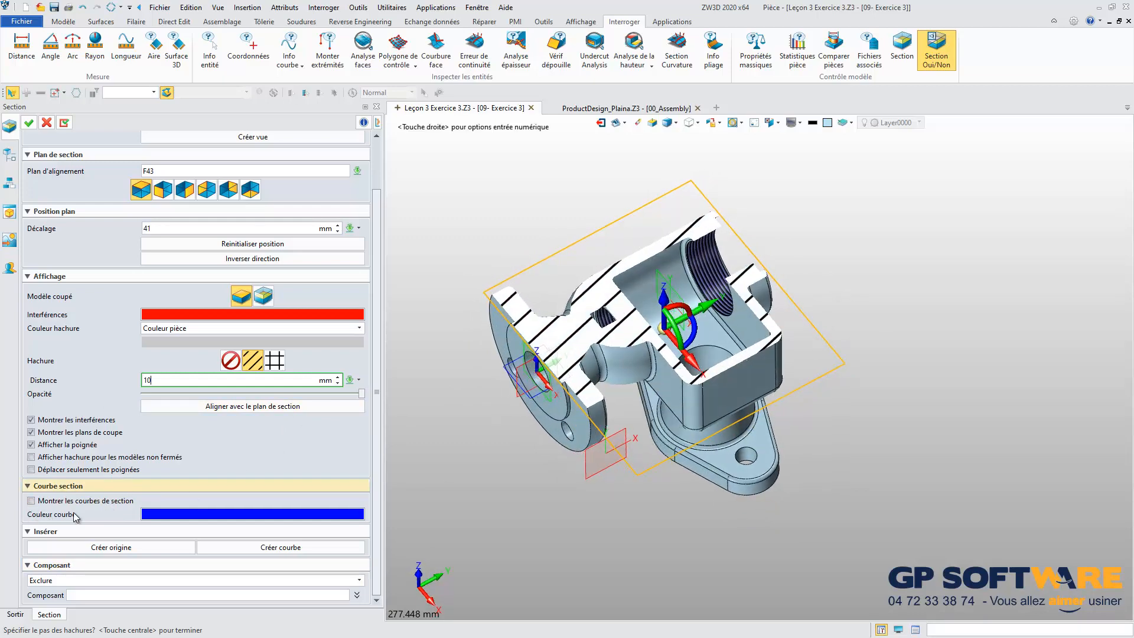
click(31, 501)
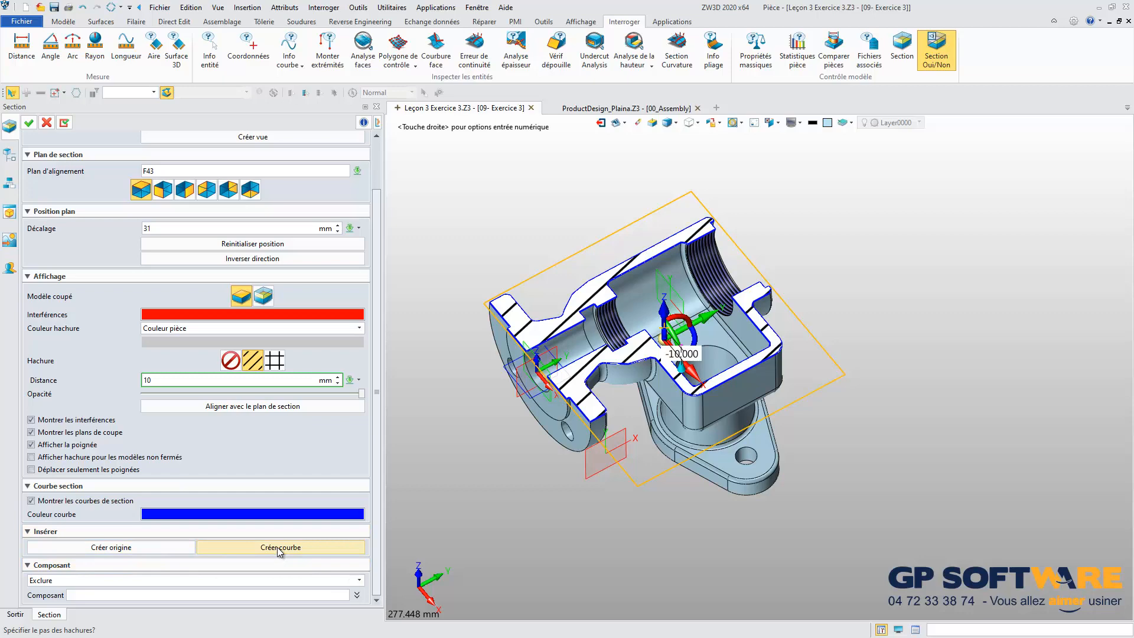
right_drag(558, 545, 553, 484)
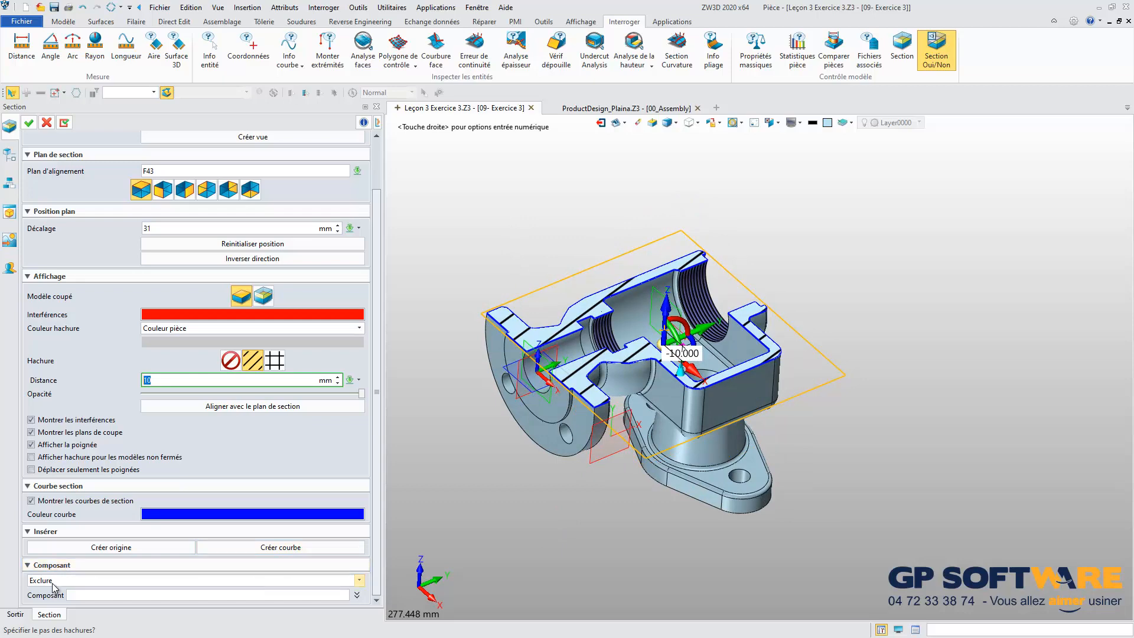
Step: Activate the selection of components to exclude, leave it empty and confirm the section view
click(88, 596)
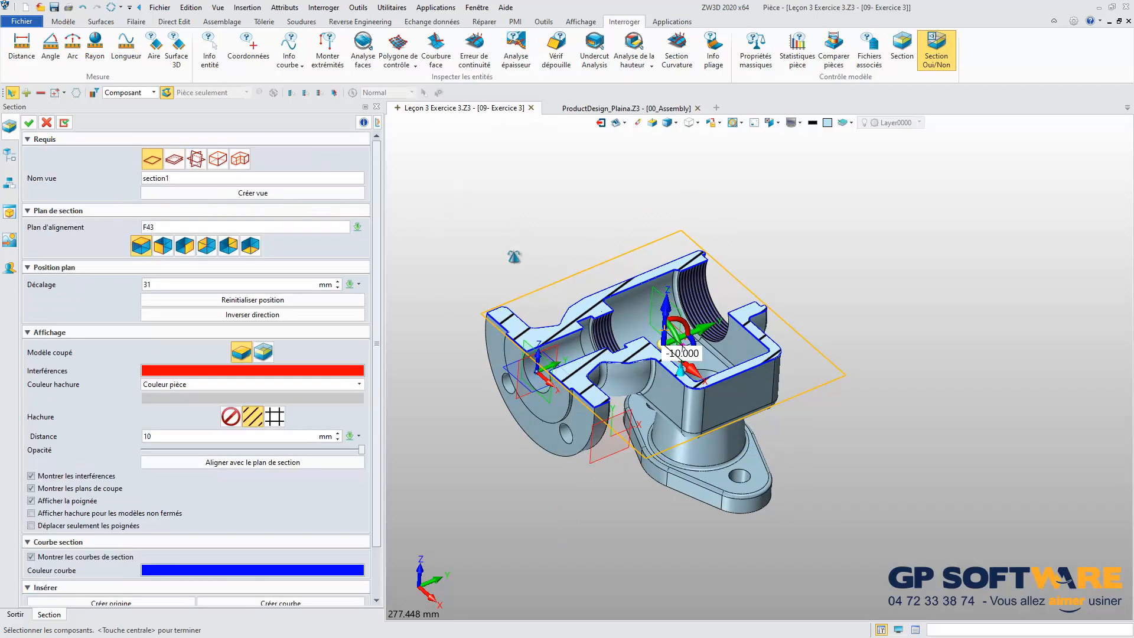
right_drag(514, 256, 517, 269)
scroll(169, 491, down, 2)
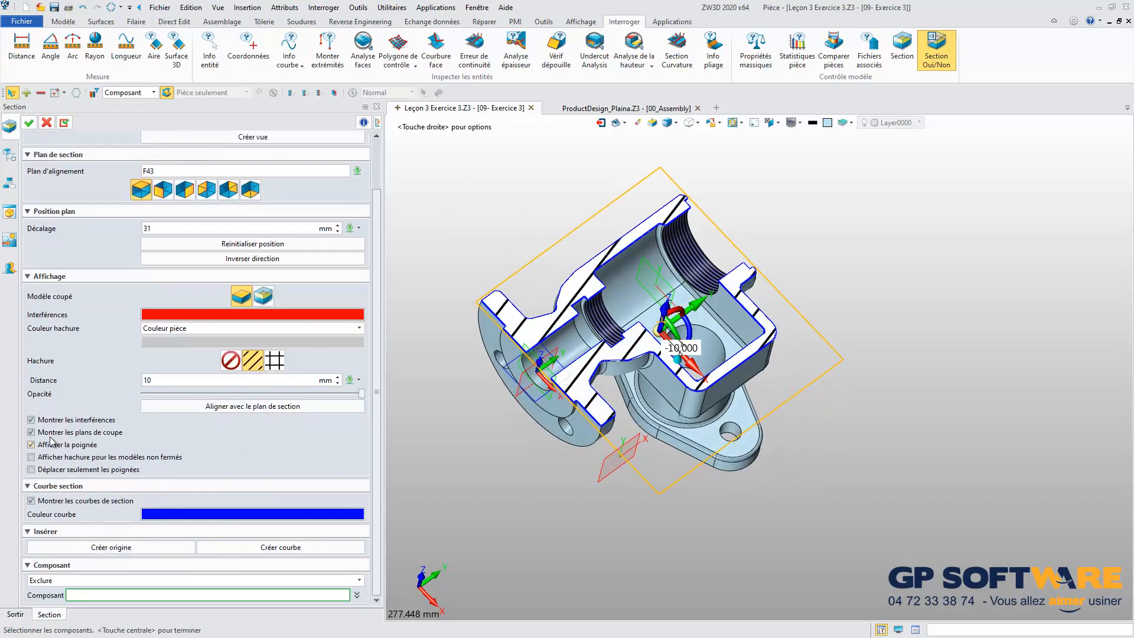
click(28, 122)
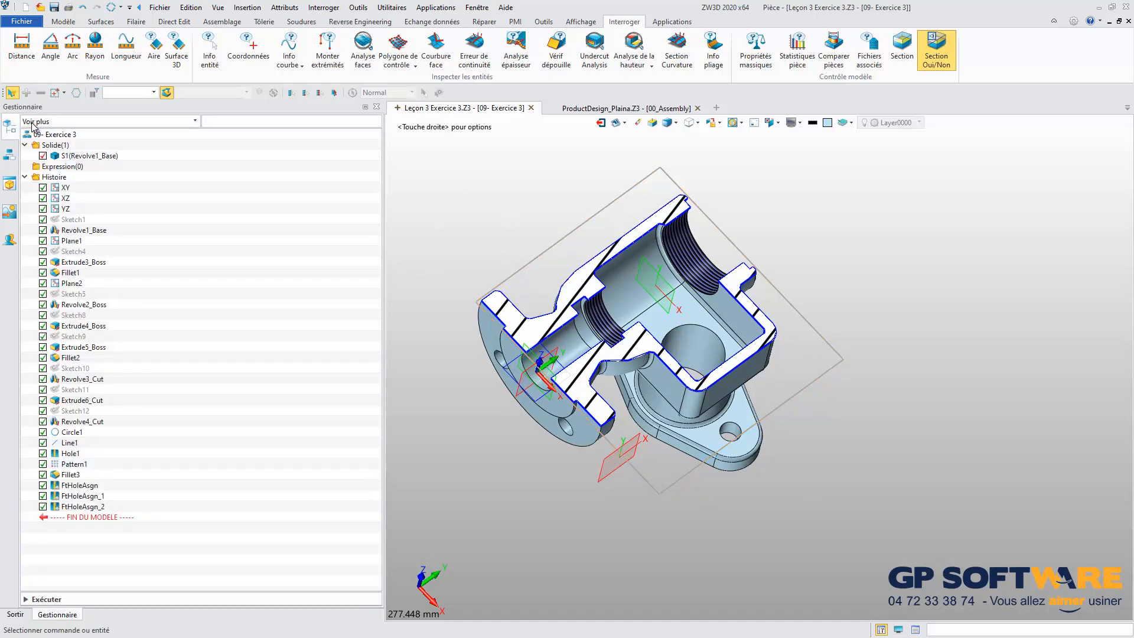
right_drag(660, 566, 642, 529)
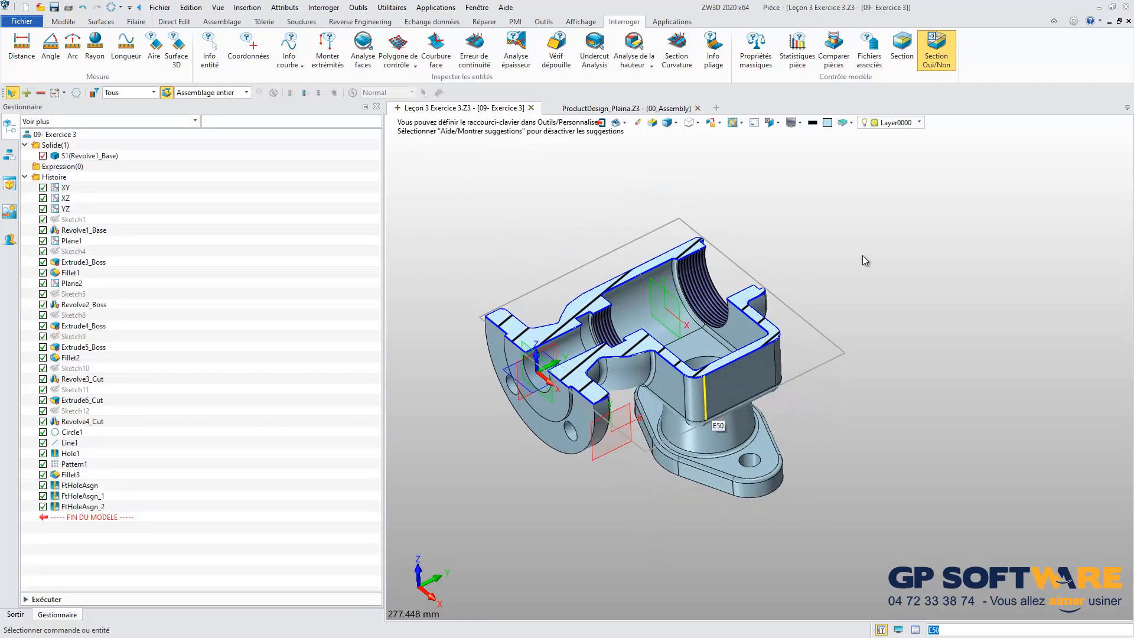
Step: Toggle the section display off and on several times, ending with the complete part shown
click(938, 59)
click(939, 59)
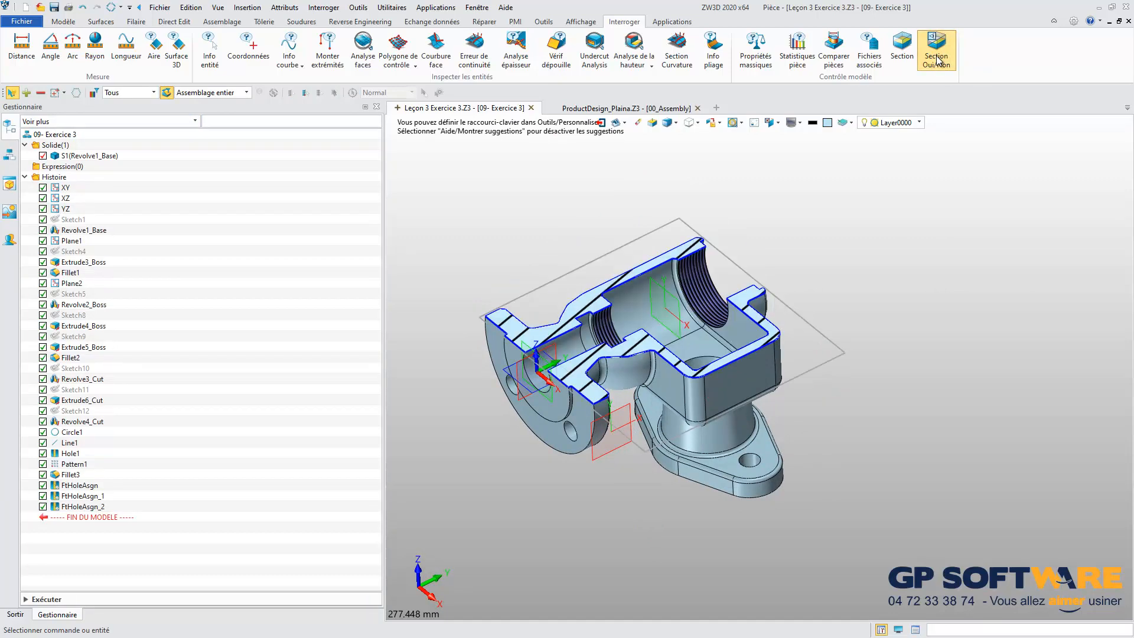
click(938, 60)
click(944, 65)
click(944, 65)
mouse_move(857, 254)
right_down()
mouse_move(846, 280)
mouse_move(838, 266)
right_up()
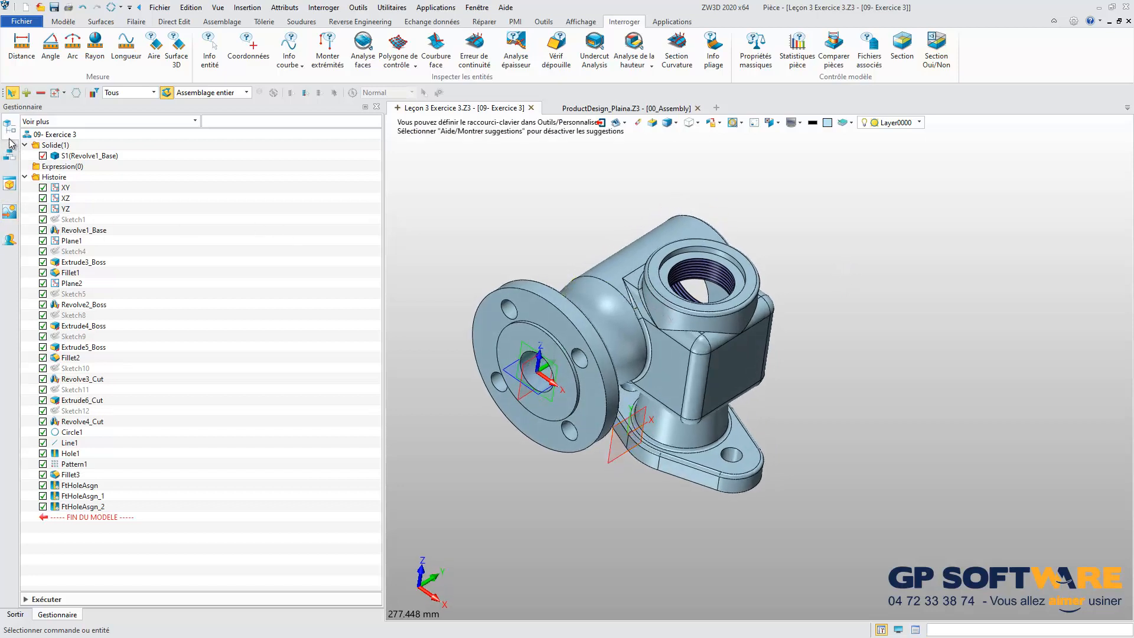
Step: Activate the saved section1 view and open its definition for editing
click(10, 186)
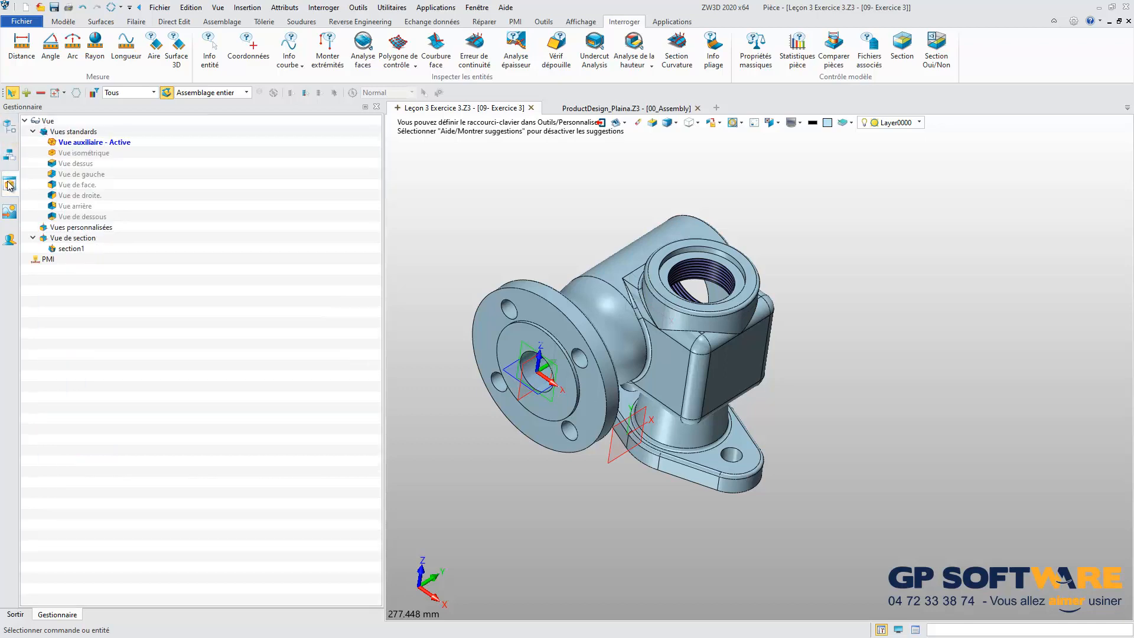
double_click(70, 248)
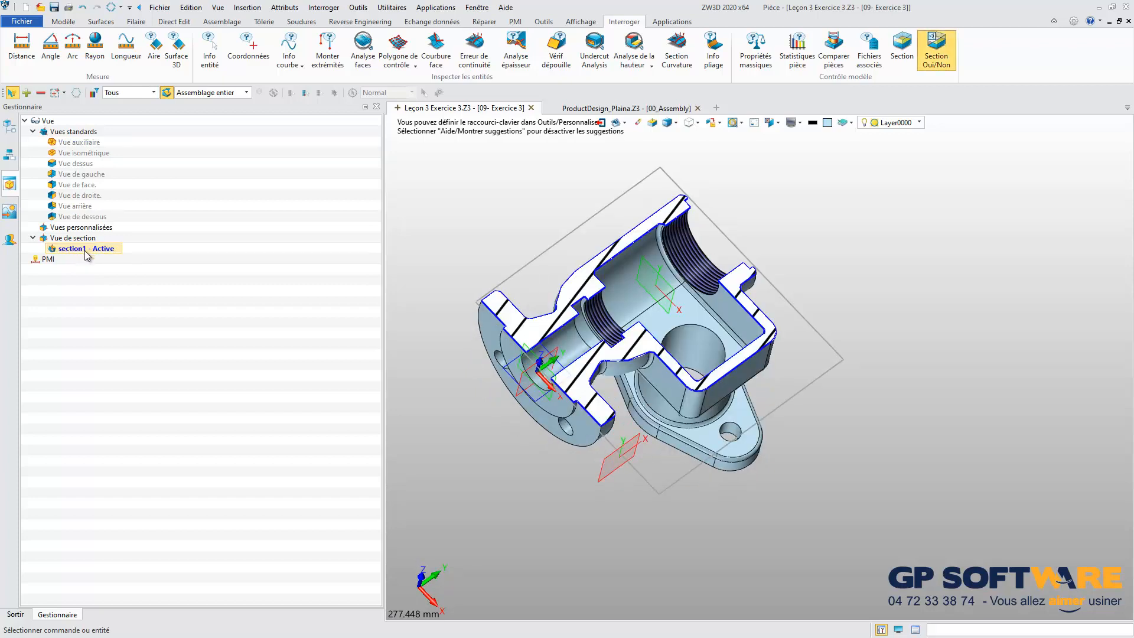
right_click(83, 253)
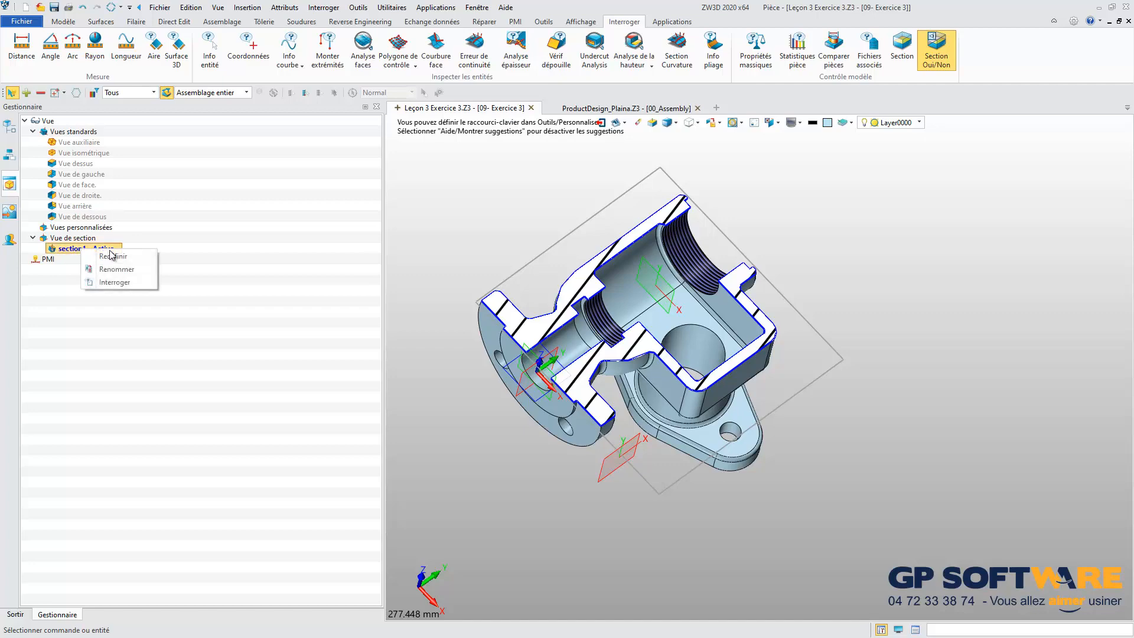
click(121, 263)
Step: Create an origin and section curves from the section plane, confirm the section and return to the part's history
right_drag(530, 543, 533, 538)
scroll(106, 349, down, 1)
scroll(105, 349, down, 1)
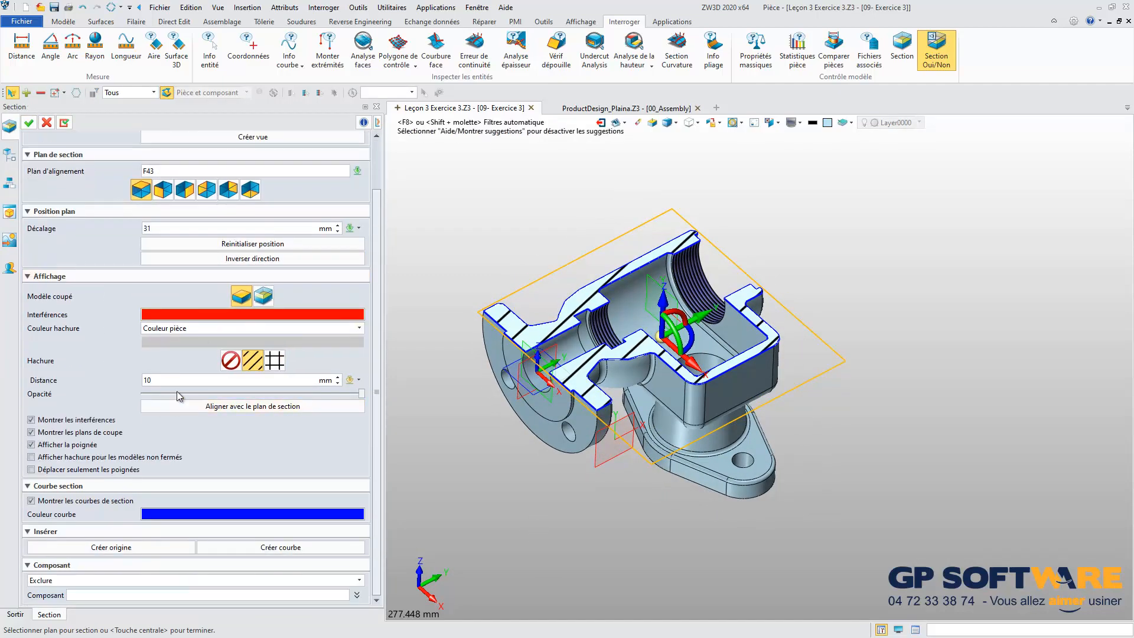
click(114, 543)
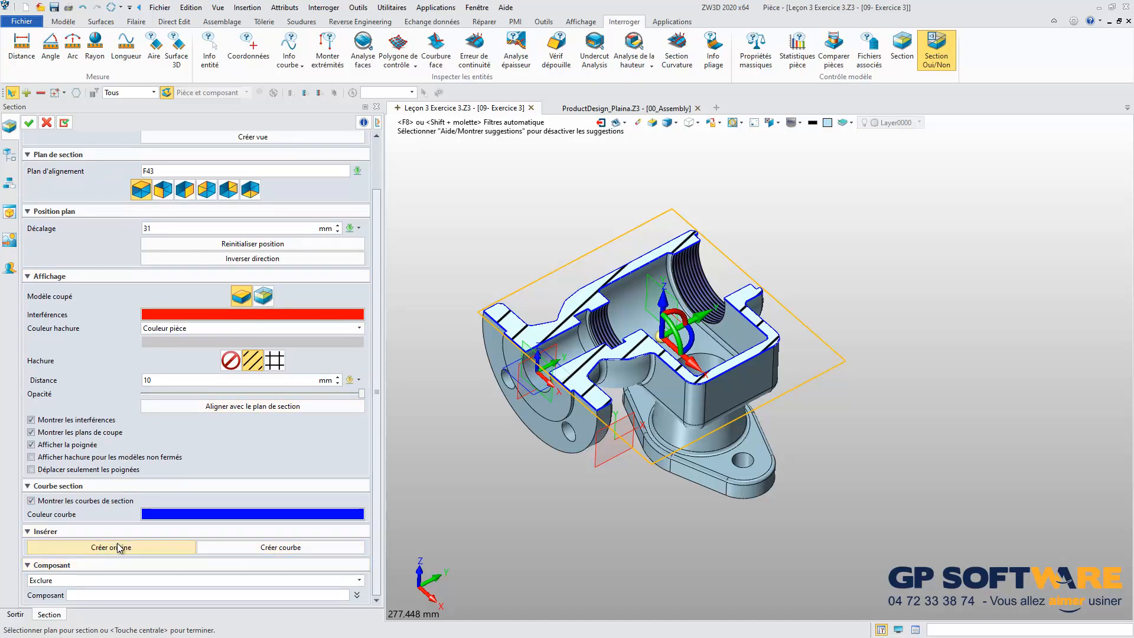
click(28, 122)
click(9, 127)
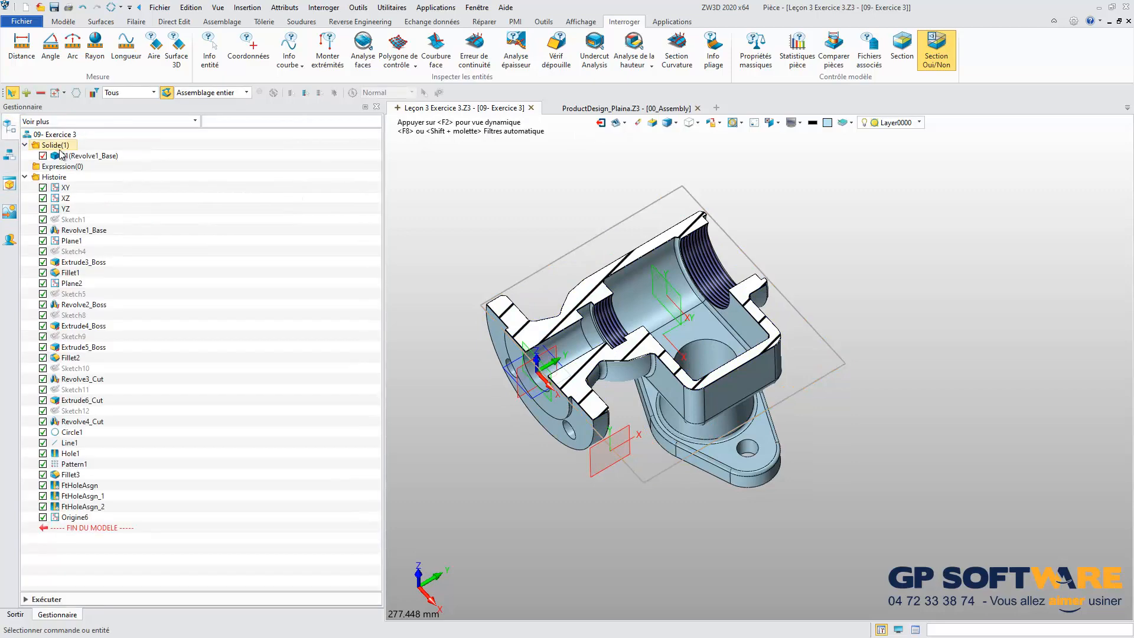
Step: Hide the solid to examine the extracted section curves, show it again and switch off the section display
click(43, 156)
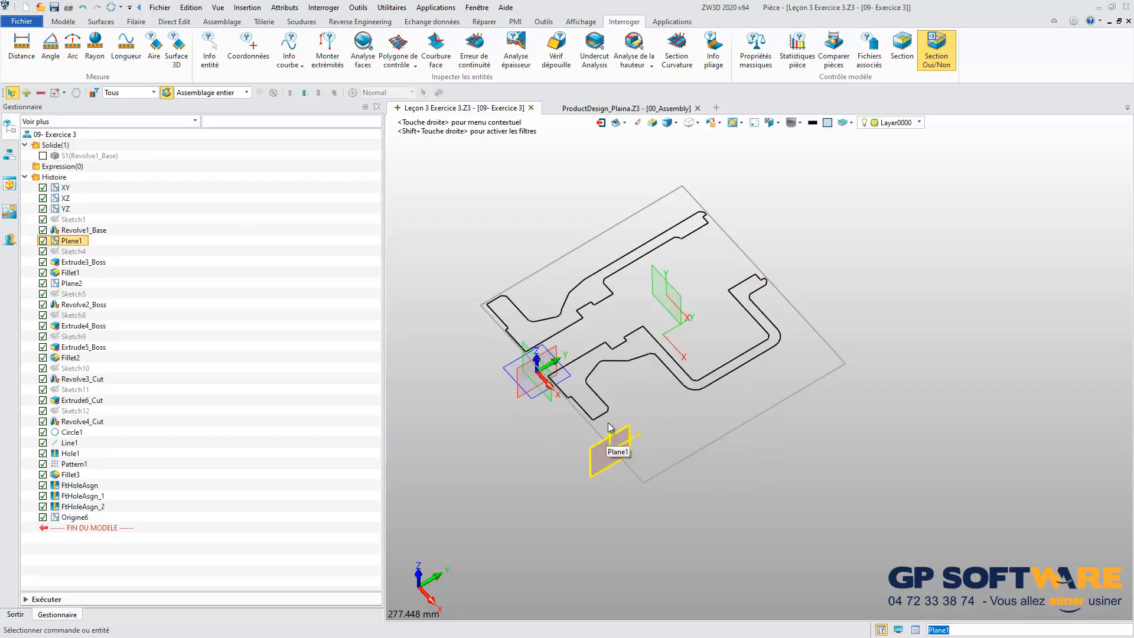
click(42, 157)
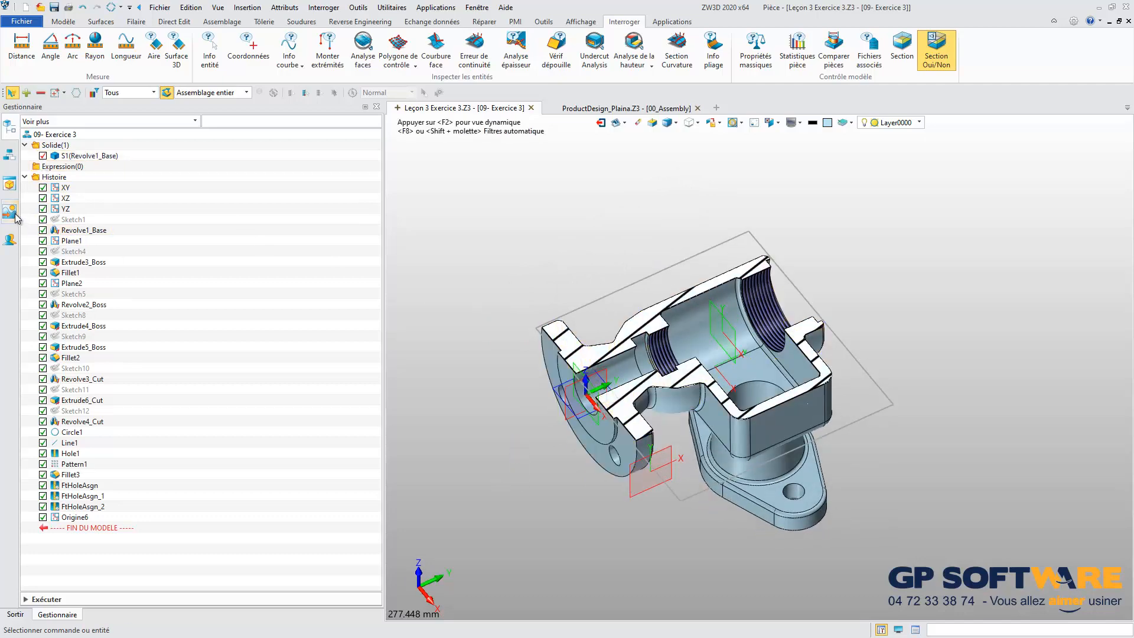
click(937, 59)
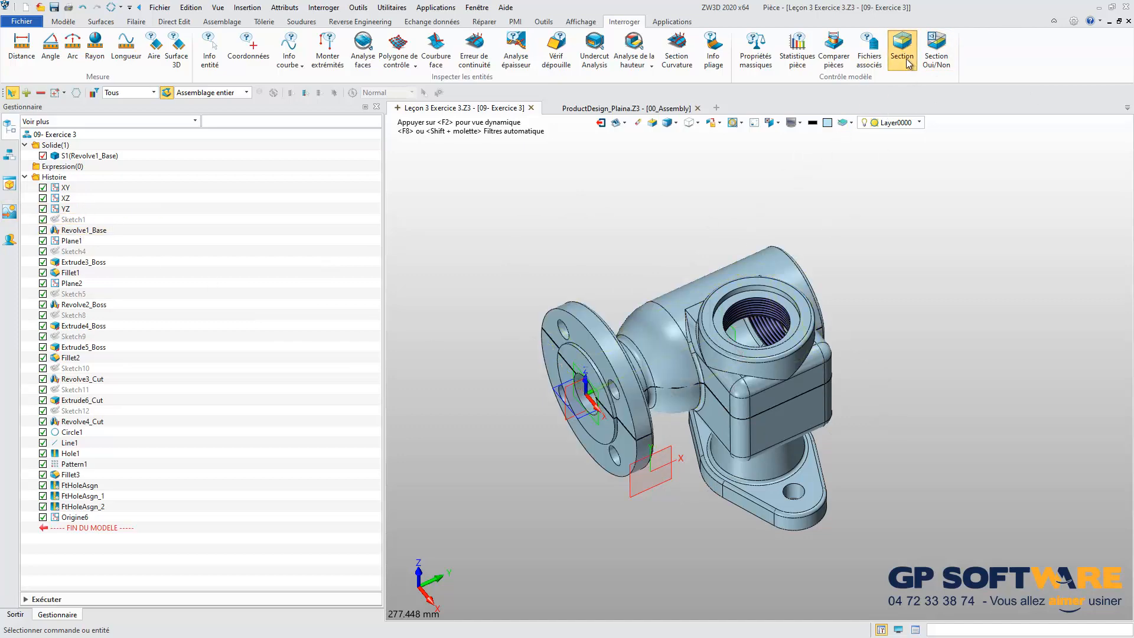
Step: Define section1 by a profile and start a new sketch for that profile on the XY plane
click(936, 53)
click(240, 158)
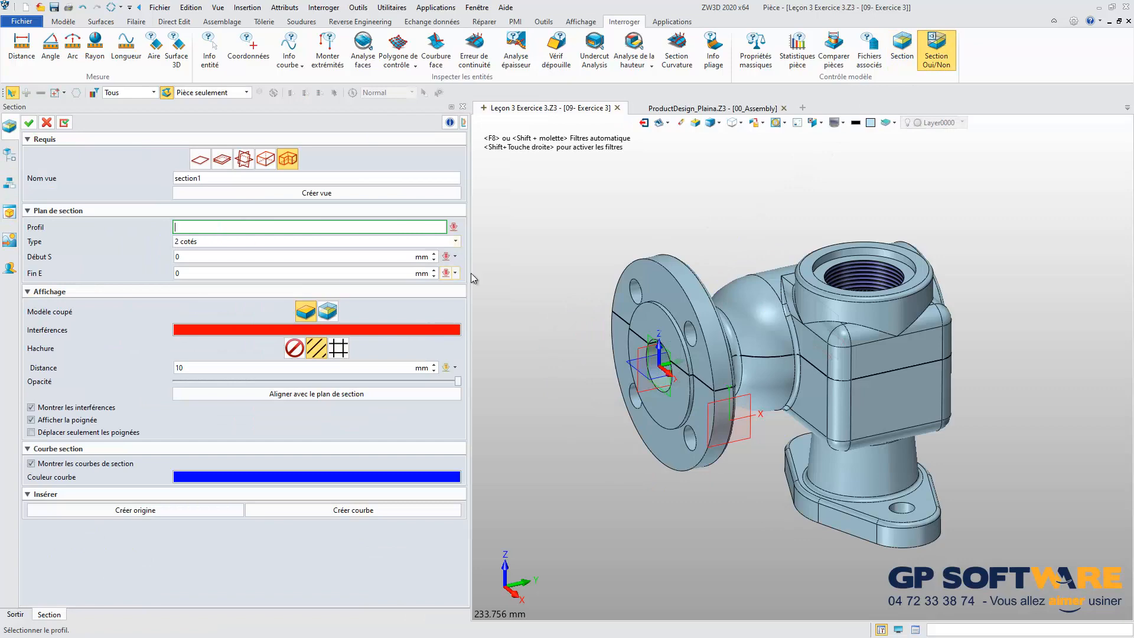
scroll(556, 326, down, 3)
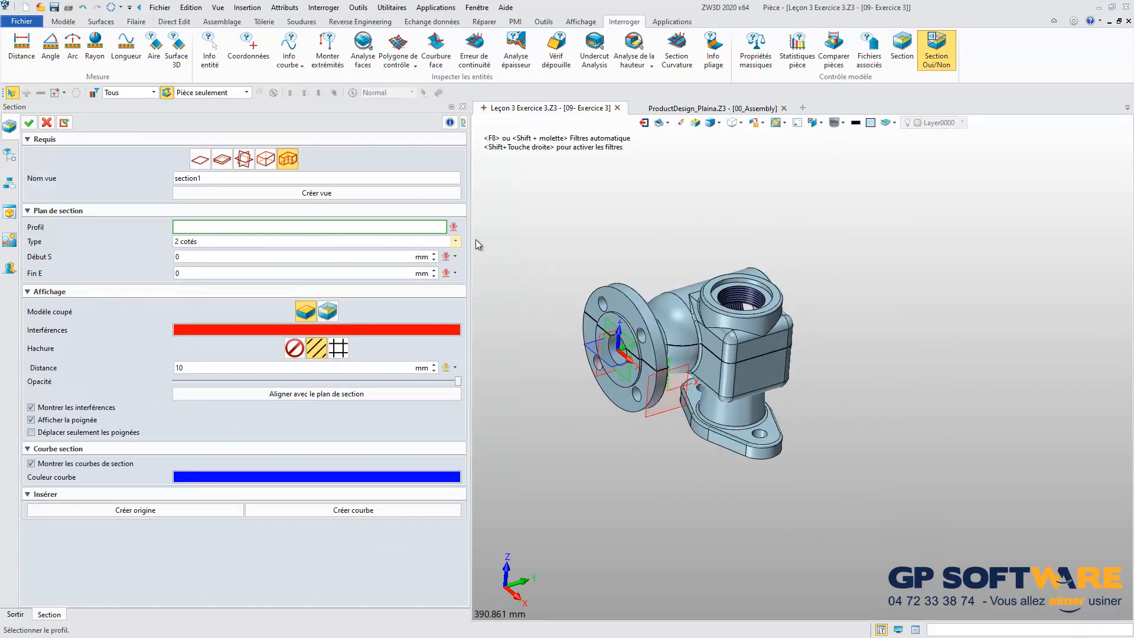
click(454, 228)
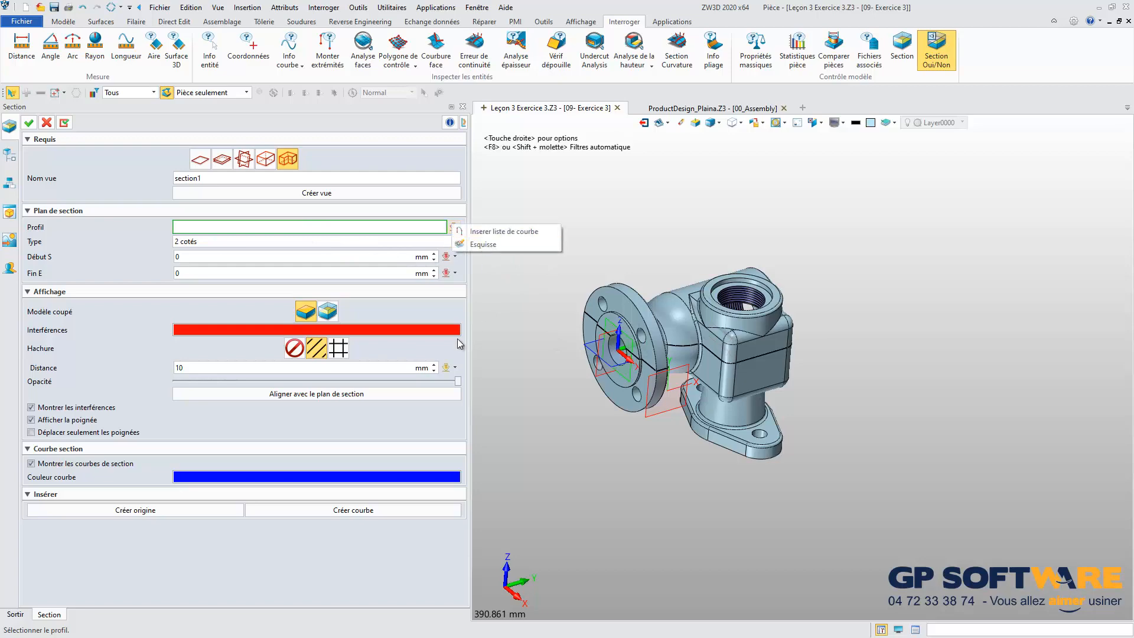
click(492, 245)
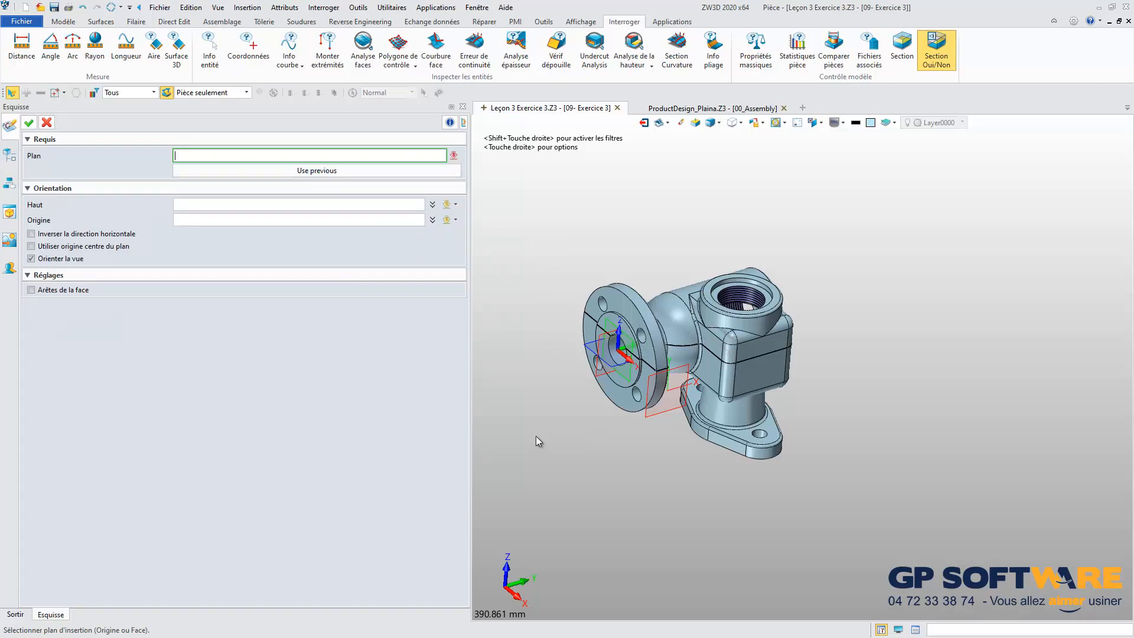
click(591, 349)
middle_click(590, 350)
middle_drag(648, 390, 592, 536)
scroll(592, 536, up, 2)
Step: Draw a closed stepped polyline about 190 mm tall across the valve body and its surroundings, and exit the sketch
click(55, 47)
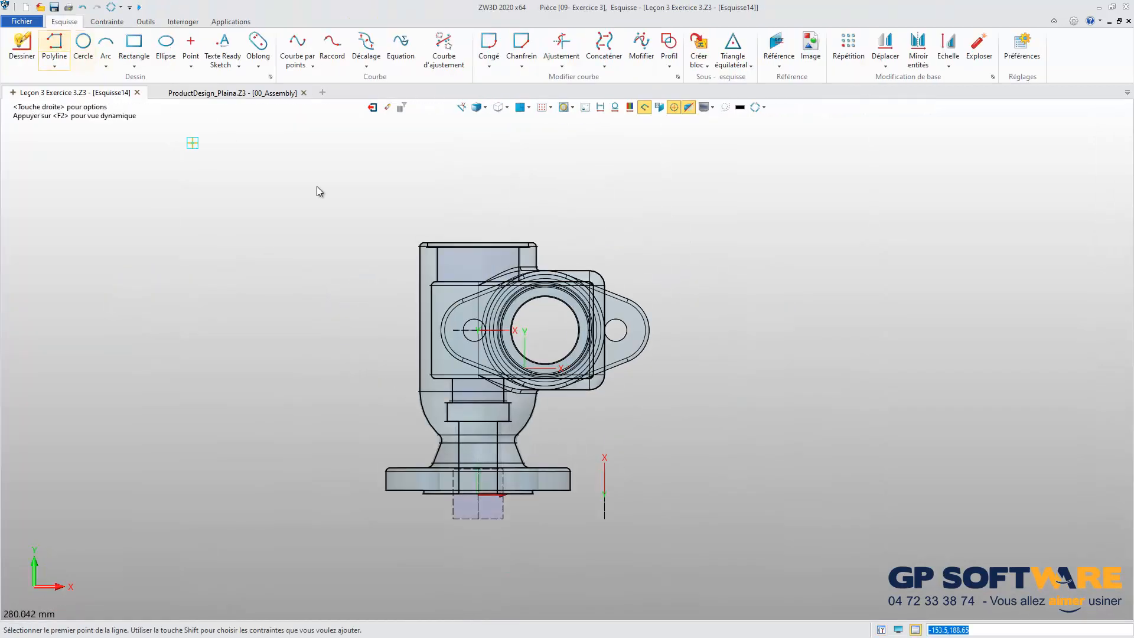
click(471, 207)
click(471, 349)
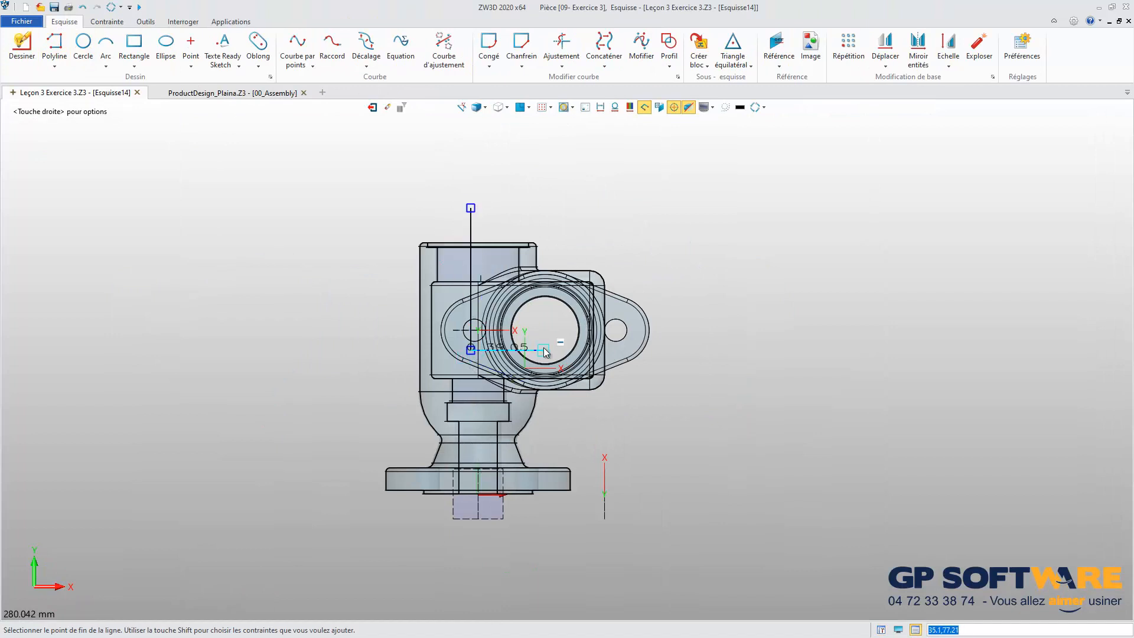
click(419, 560)
click(730, 562)
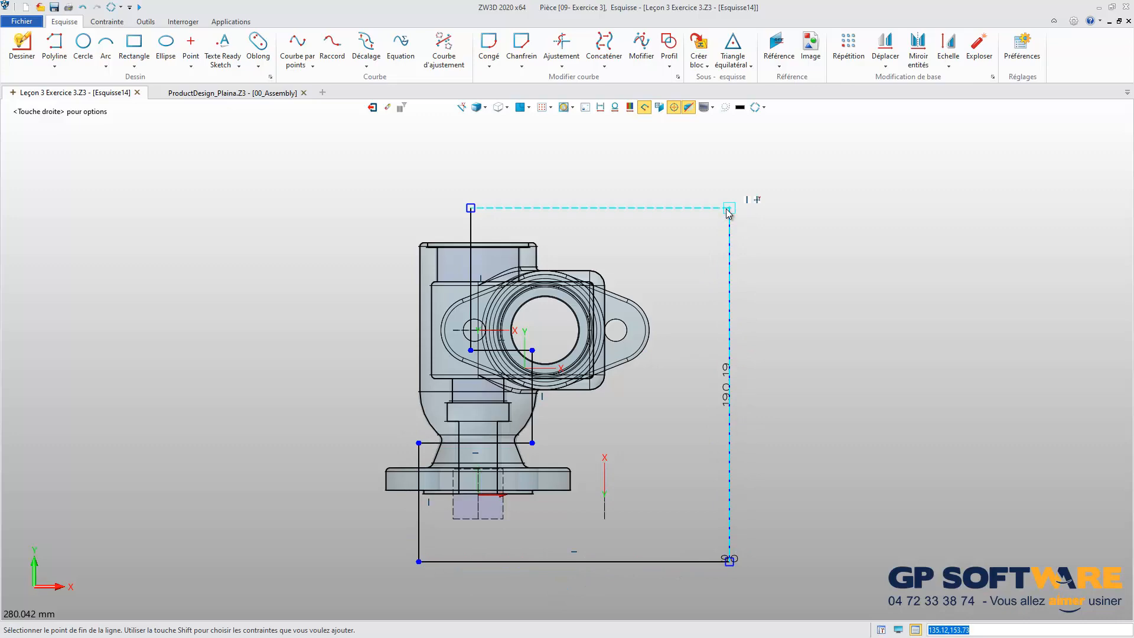
click(729, 208)
click(471, 208)
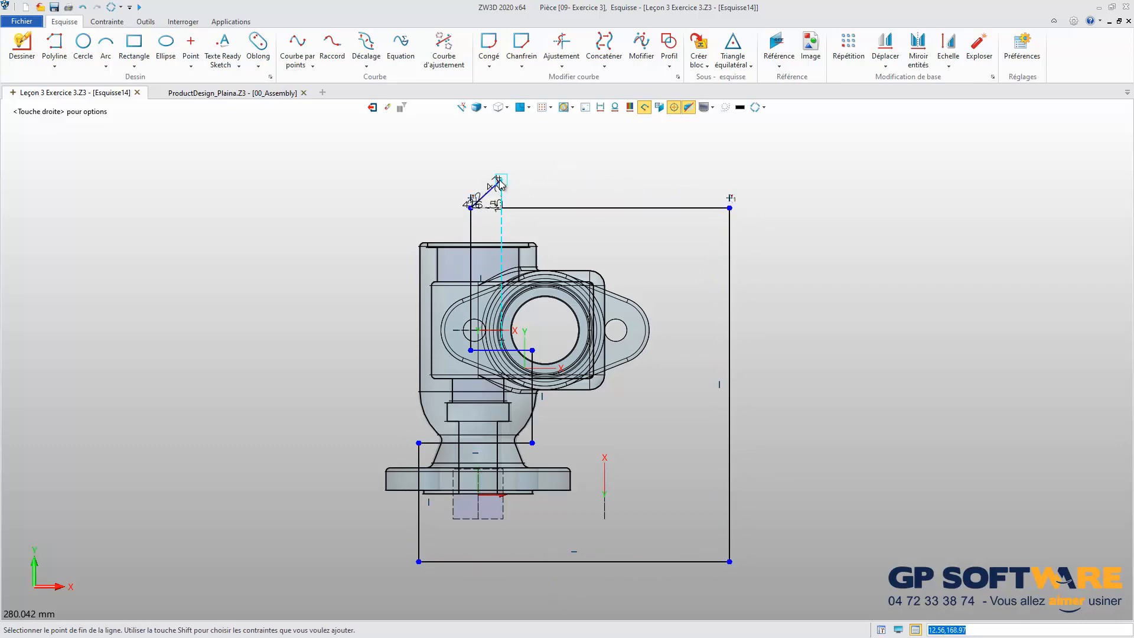
middle_click(473, 204)
click(373, 108)
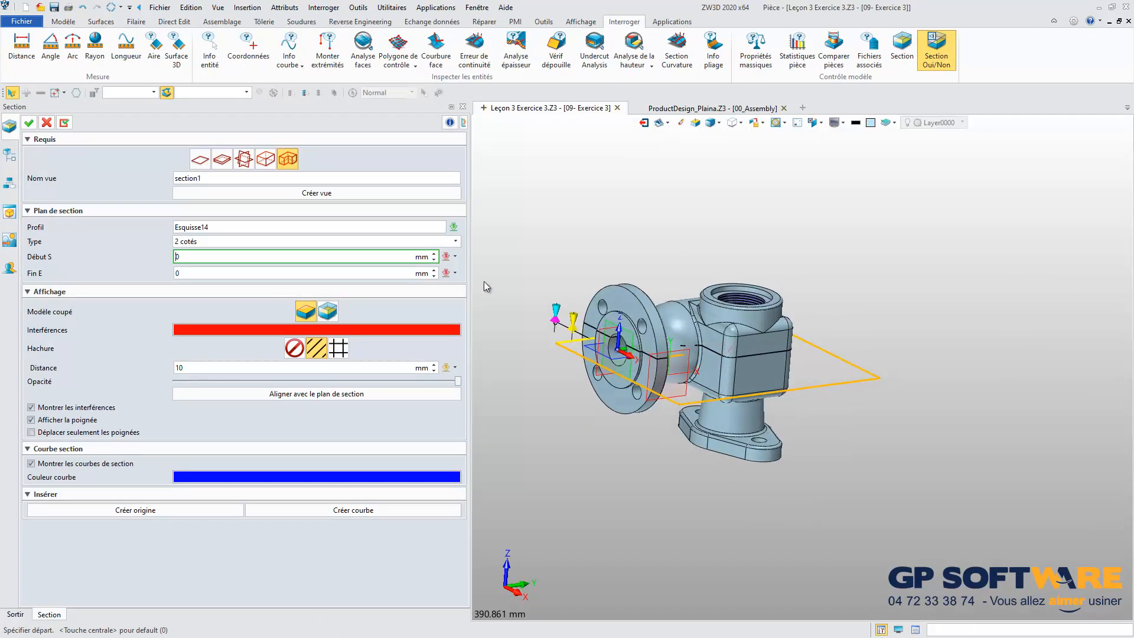
Step: Extend the profile section from a start of -95 mm to an end of 72 mm
click(206, 255)
click(208, 271)
click(205, 258)
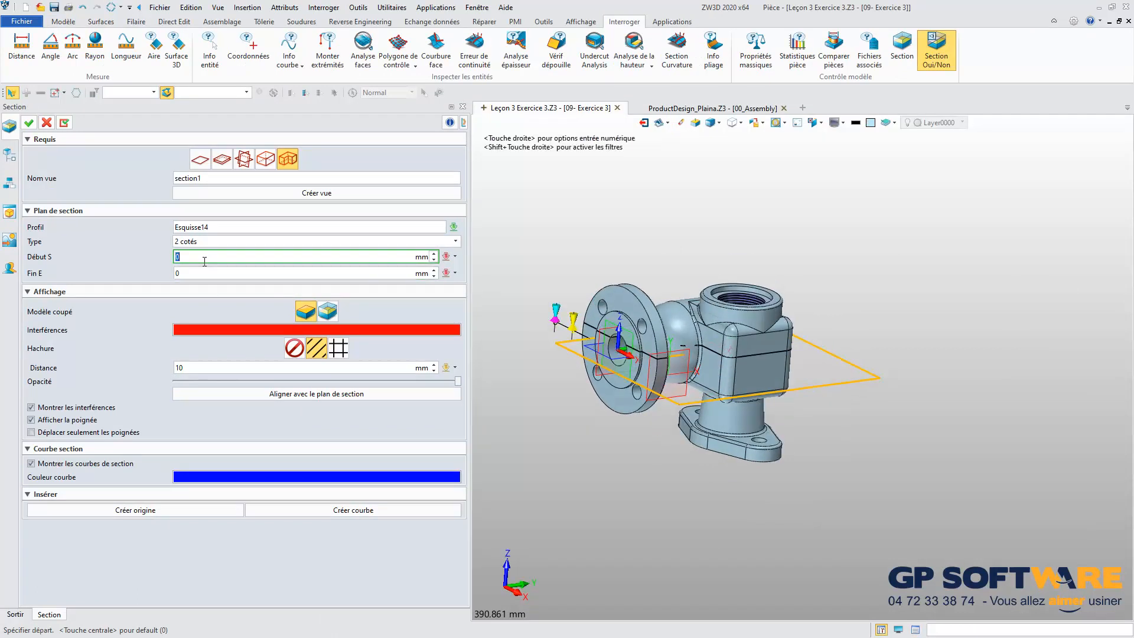
drag(555, 312, 567, 412)
right_drag(739, 387, 740, 385)
drag(567, 414, 568, 438)
drag(562, 234, 563, 236)
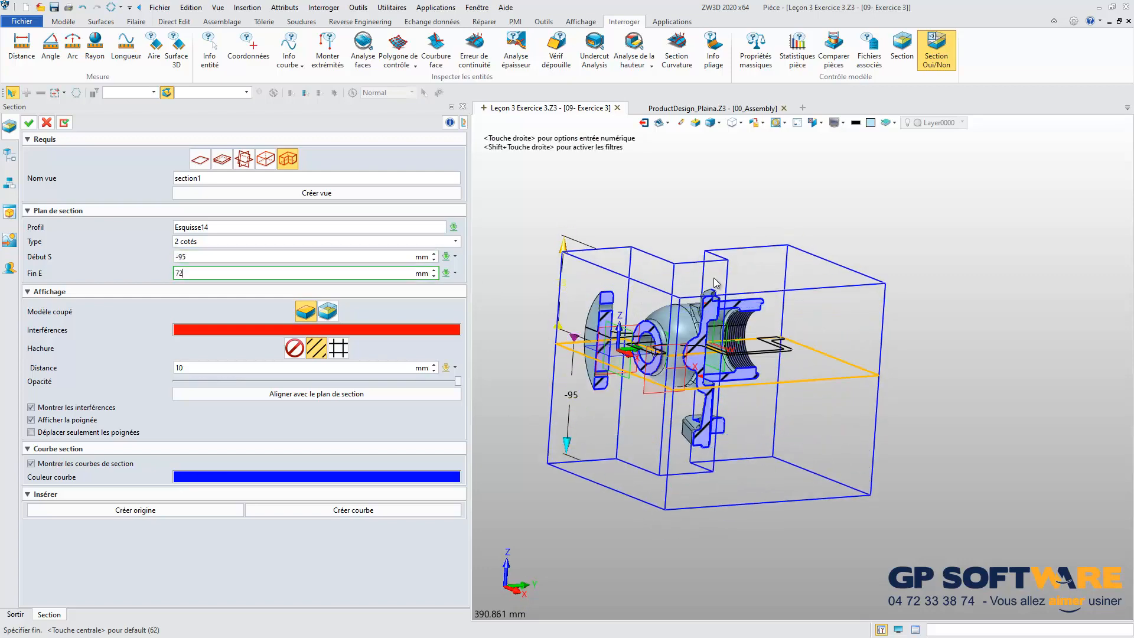
Step: Remove the hatching from the cut faces and confirm the profile section
right_drag(709, 378, 697, 408)
middle_drag(697, 408, 698, 384)
click(289, 351)
click(29, 123)
Step: Inspect the stepped cut and switch off the section display to show the complete part
mouse_move(597, 290)
right_down()
mouse_move(618, 309)
mouse_move(591, 331)
right_up()
scroll(621, 384, up, 2)
drag(469, 424, 392, 415)
right_drag(534, 421, 575, 425)
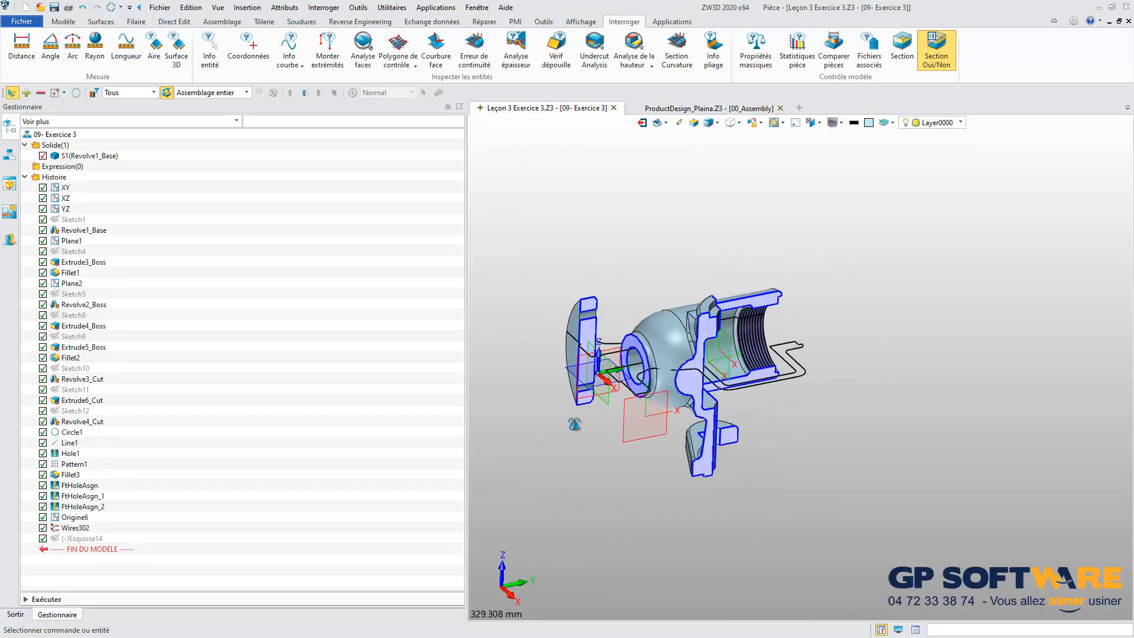
click(938, 52)
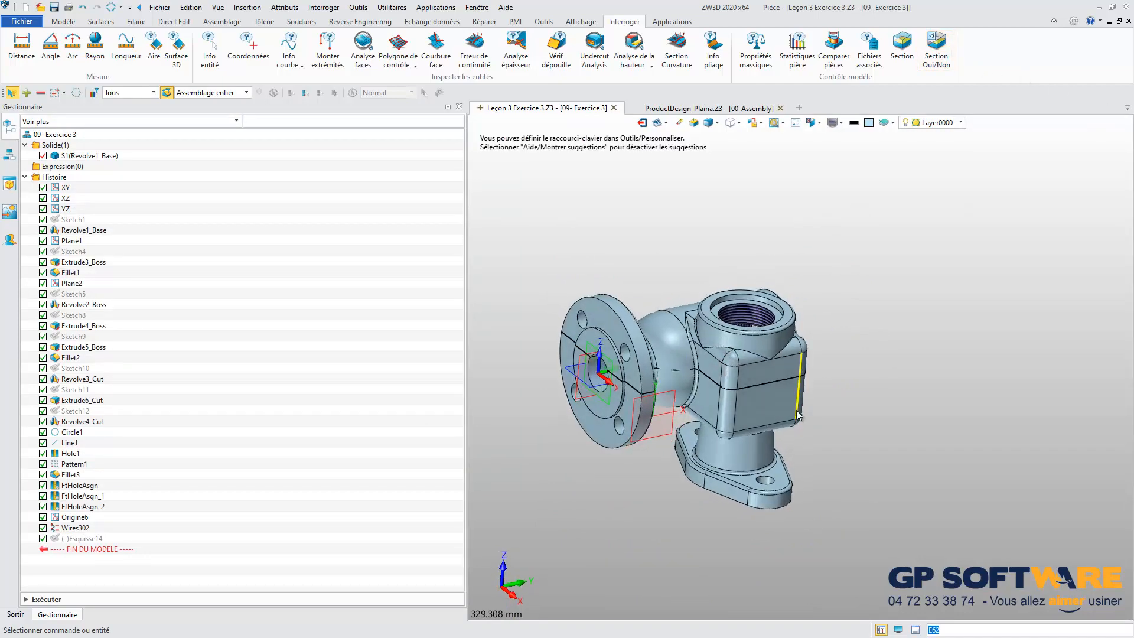